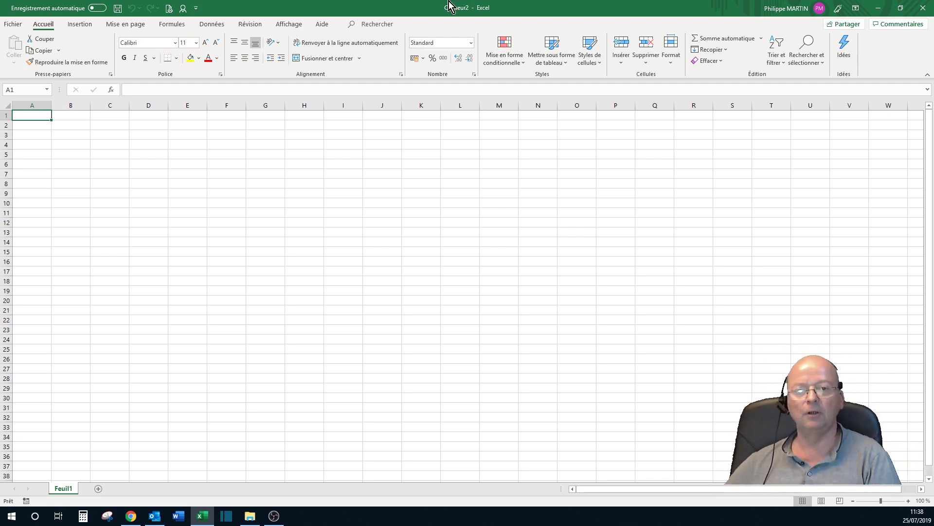
# Add five new worksheets after Feuil1 in the workbook
pyautogui.click(98, 488)
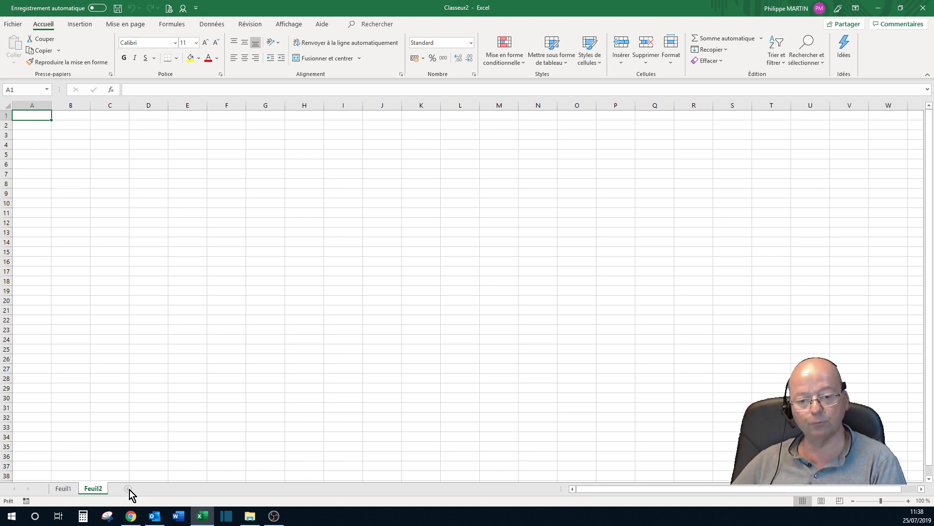
pyautogui.click(157, 488)
pyautogui.click(187, 488)
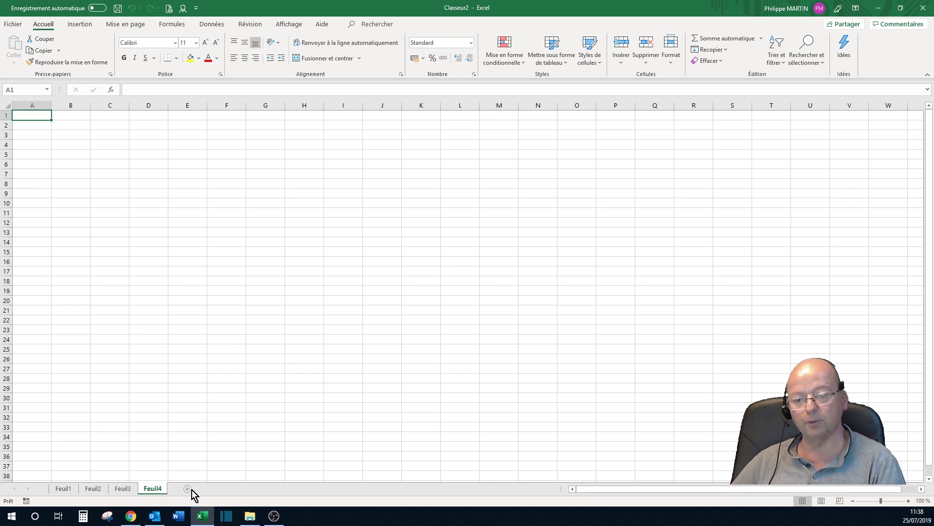
pyautogui.click(217, 489)
pyautogui.click(273, 489)
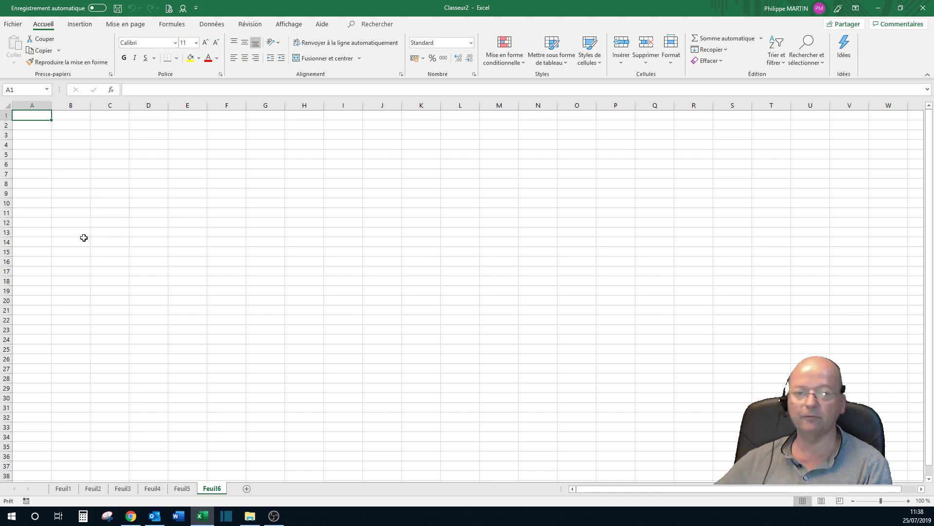
# Set the number of sheets included in newly created workbooks to 20 in the general options
pyautogui.click(11, 25)
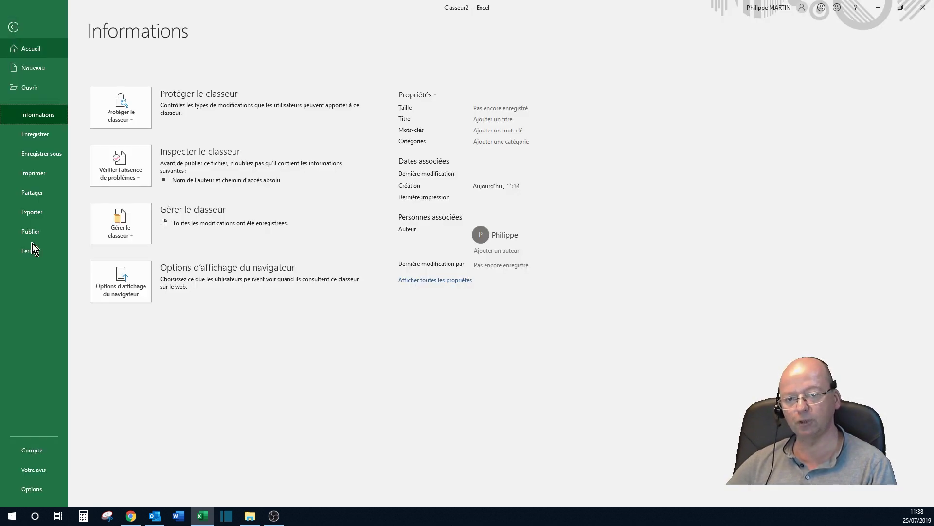
pyautogui.click(32, 488)
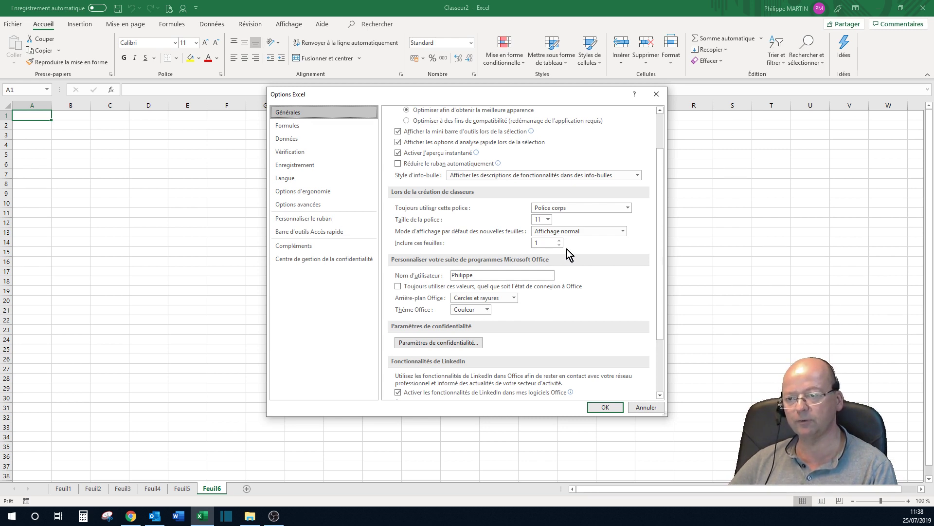
pyautogui.doubleClick(545, 244)
pyautogui.press('BackSpace')
pyautogui.write('20')
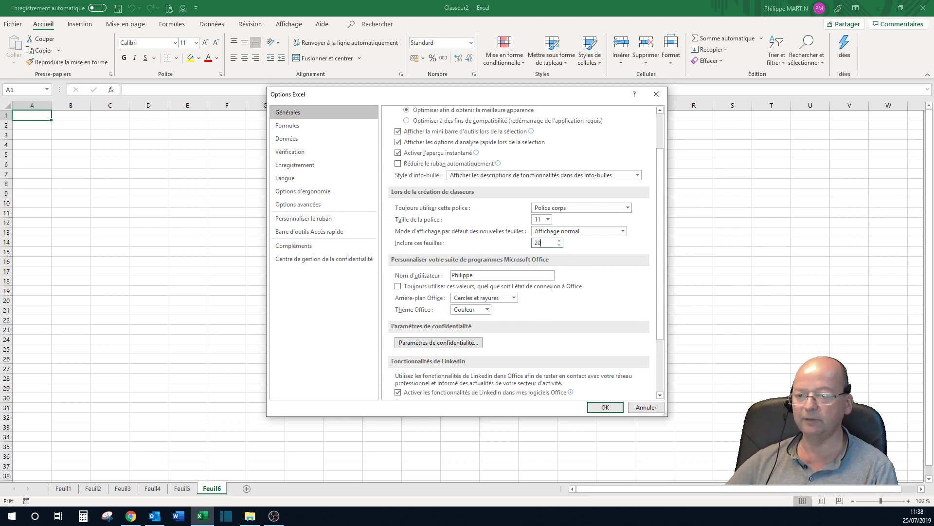
pyautogui.click(601, 408)
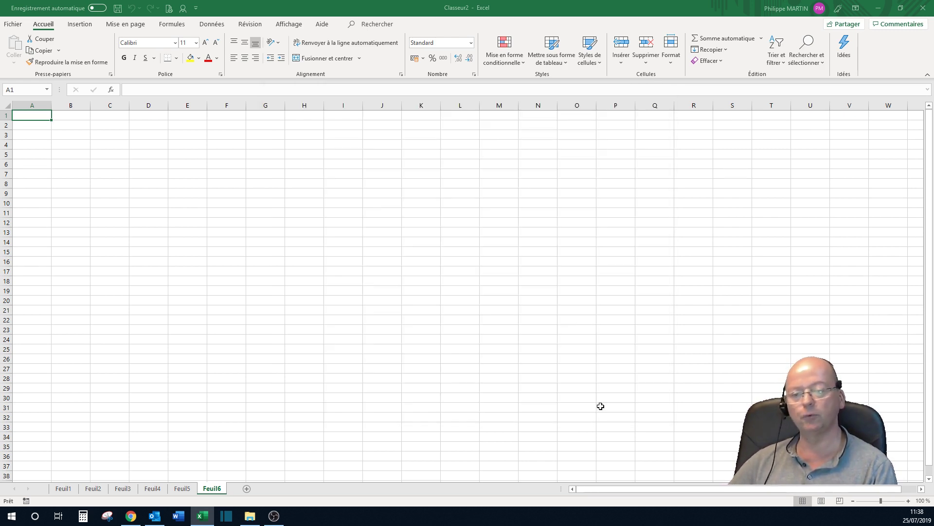
pyautogui.click(151, 359)
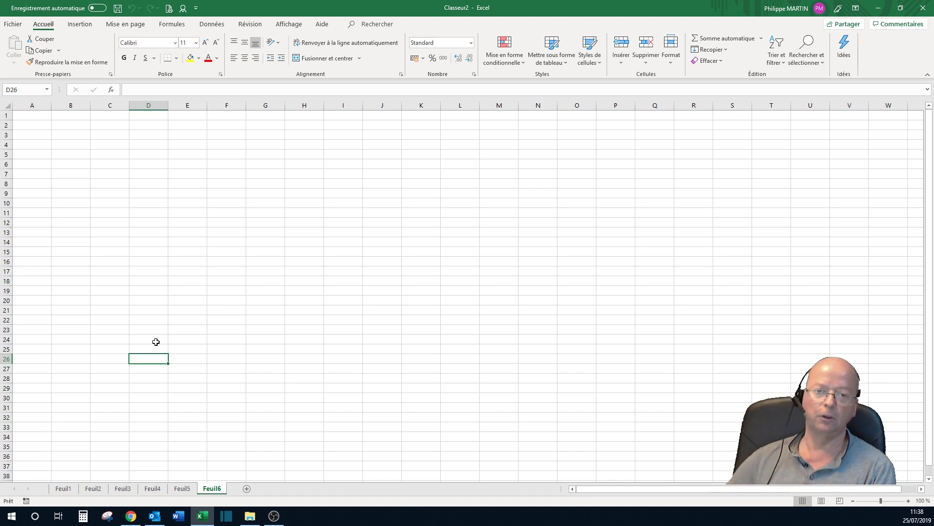
# Create a new blank workbook
pyautogui.click(14, 25)
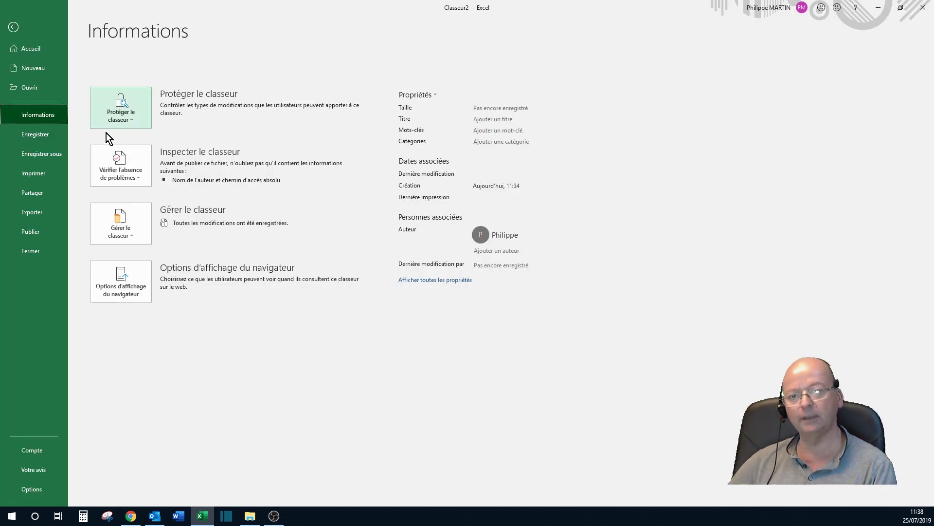
pyautogui.click(39, 69)
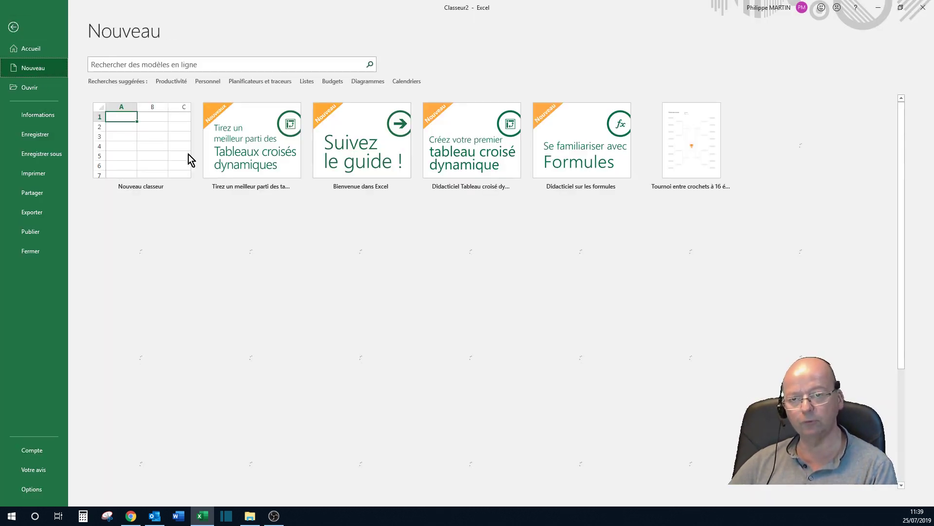
pyautogui.click(139, 138)
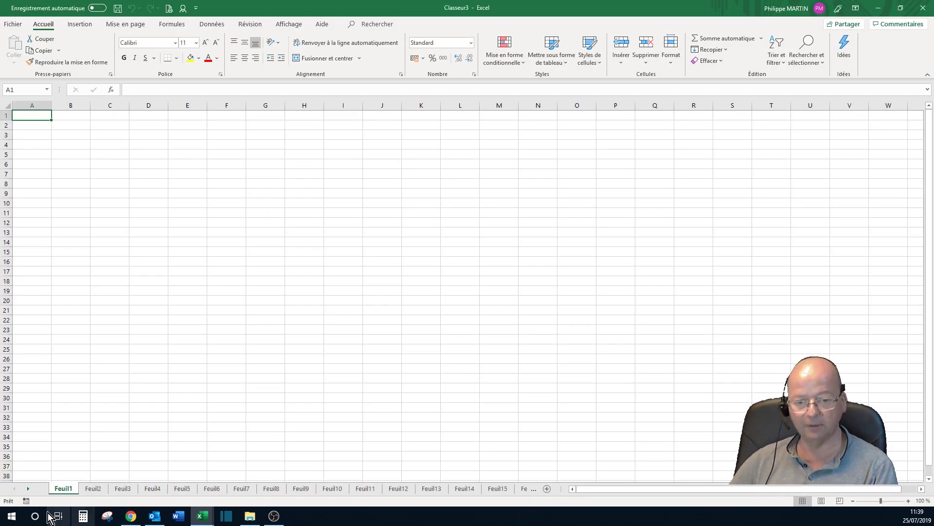
# Browse back and forth through the new workbook's sheet tabs up to Feuil20 and close that workbook
pyautogui.click(28, 488)
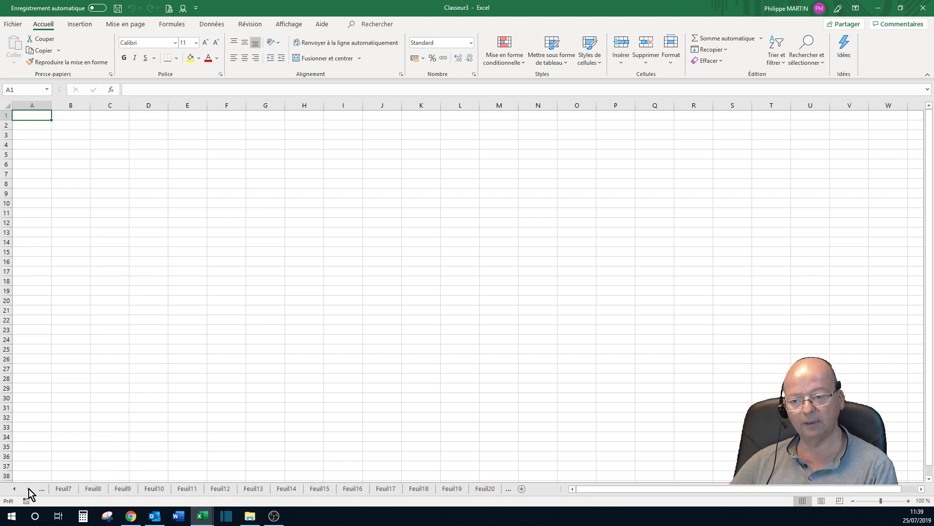
pyautogui.click(15, 490)
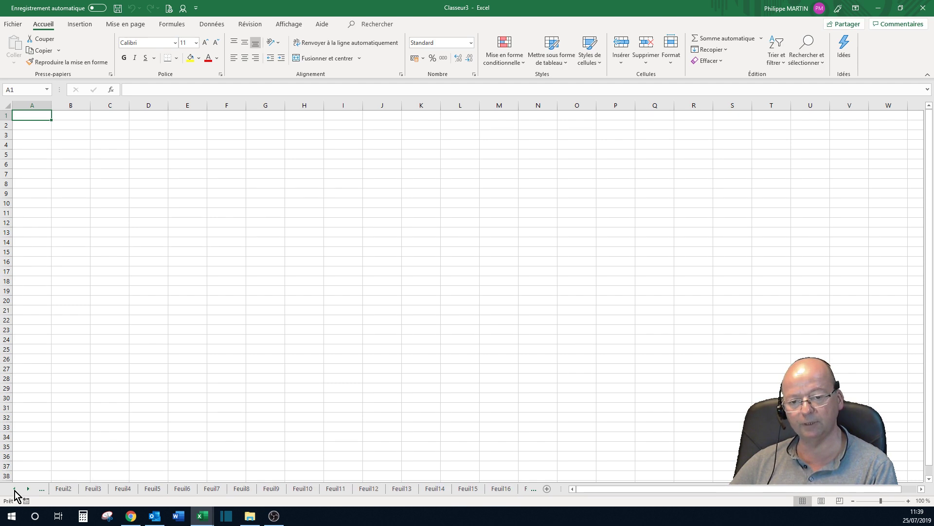
pyautogui.click(27, 489)
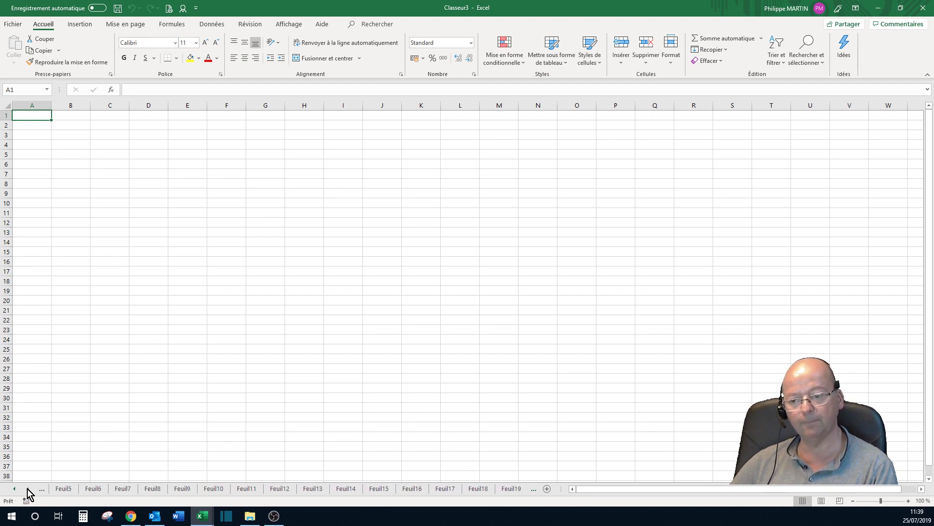
pyautogui.click(15, 489)
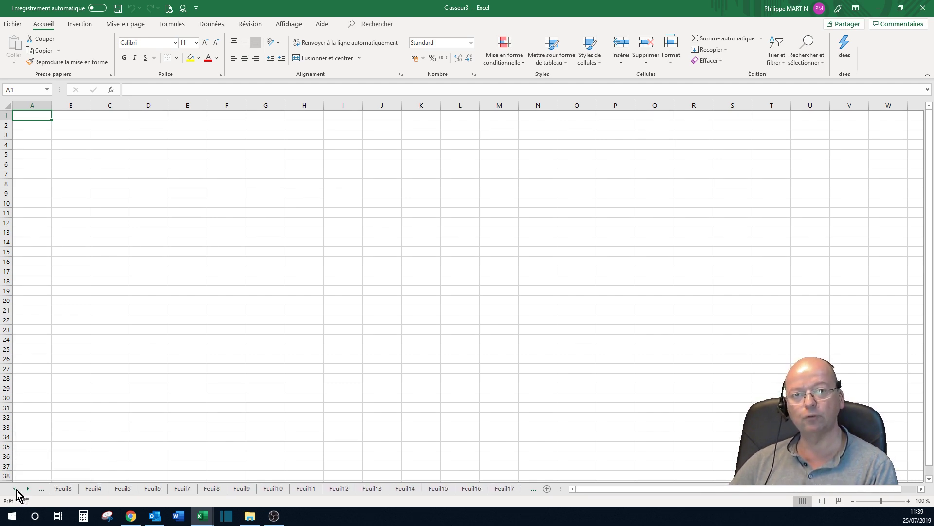
pyautogui.click(12, 25)
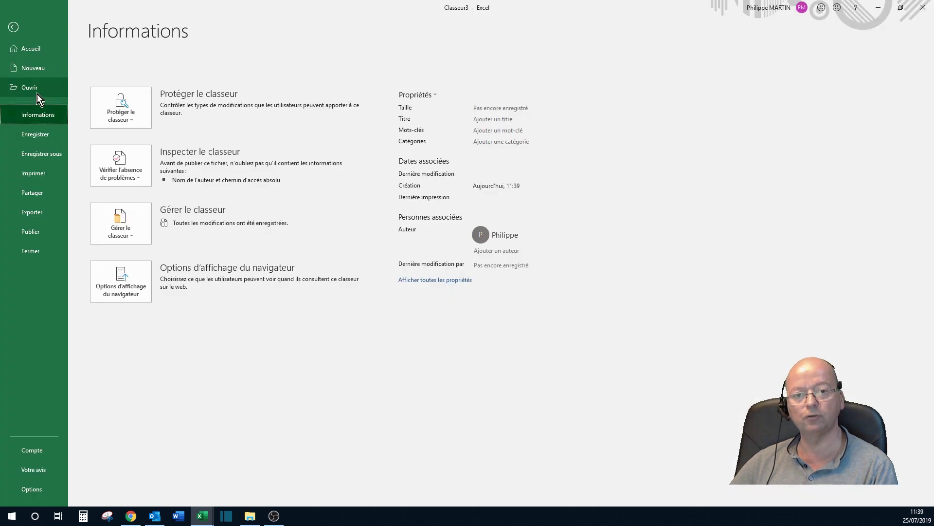
pyautogui.click(45, 249)
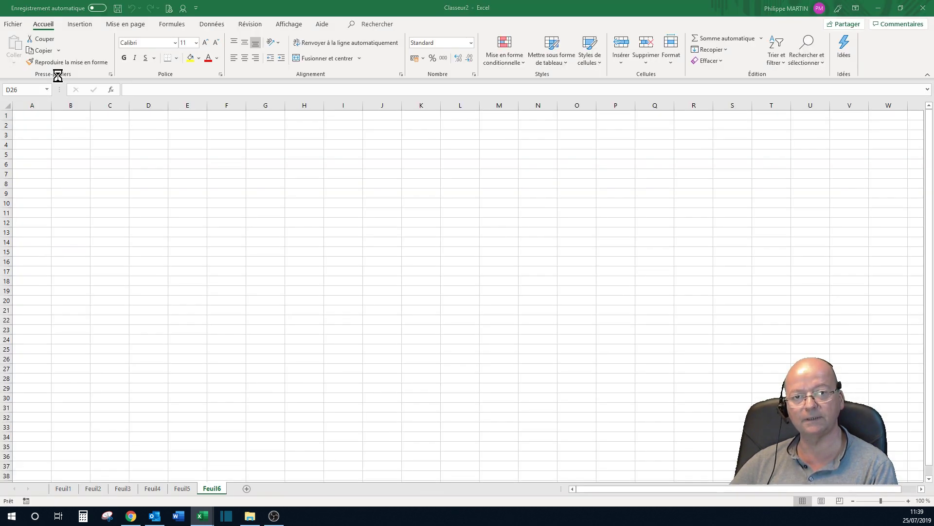
# Set the number of sheets included in newly created workbooks to 1 in the general options
pyautogui.click(19, 25)
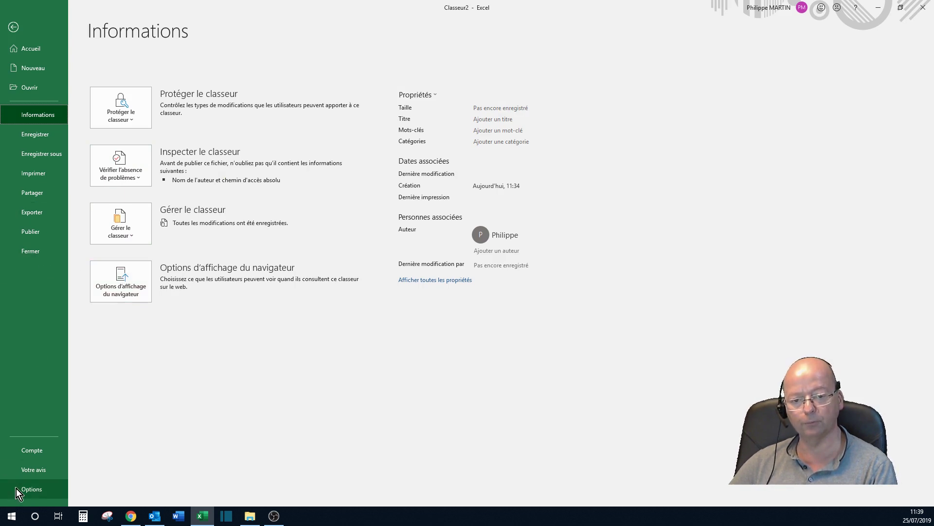
pyautogui.click(30, 489)
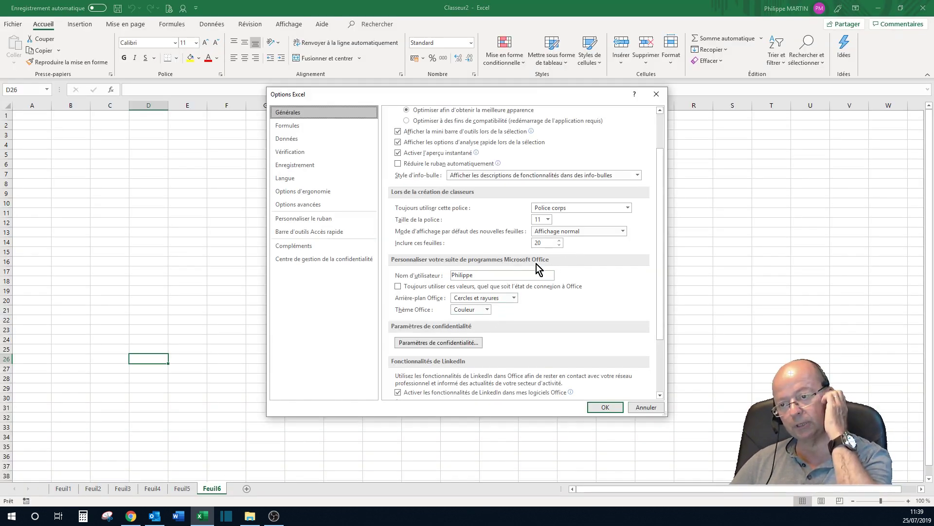
pyautogui.doubleClick(543, 242)
pyautogui.write('1')
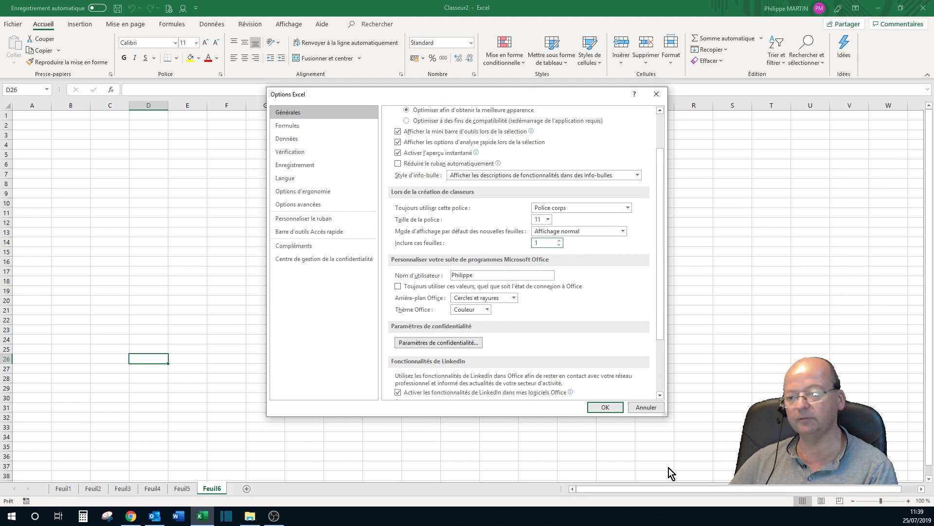
pyautogui.click(618, 409)
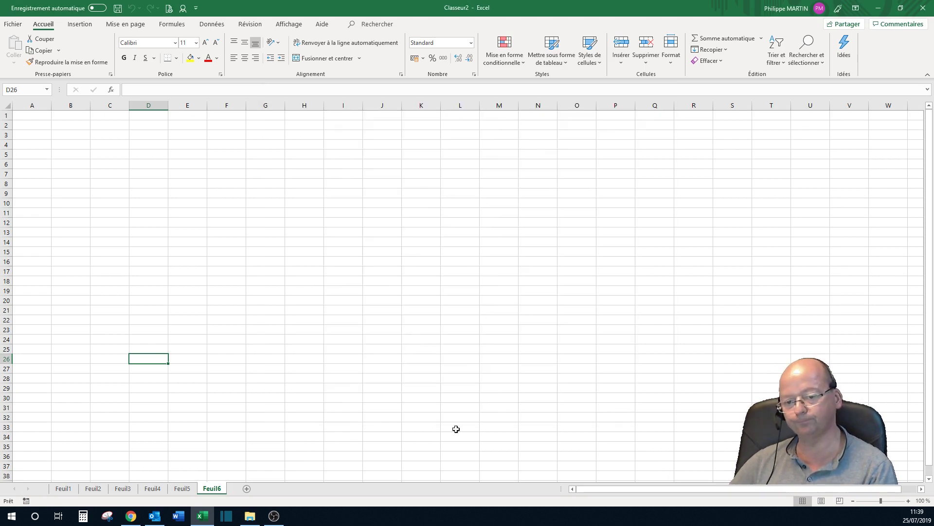
# Add two worksheets after Feuil6 and insert one more blank worksheet just before Feuil8
pyautogui.click(246, 488)
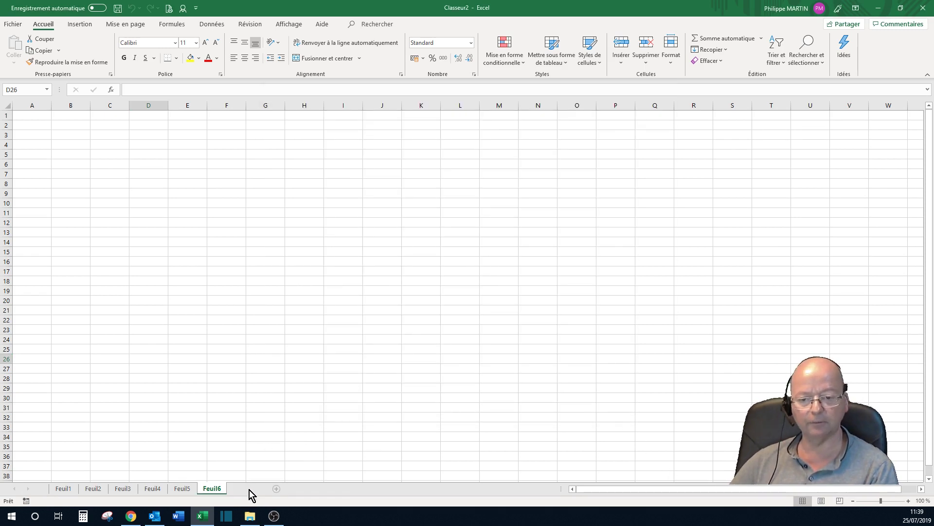
pyautogui.click(276, 489)
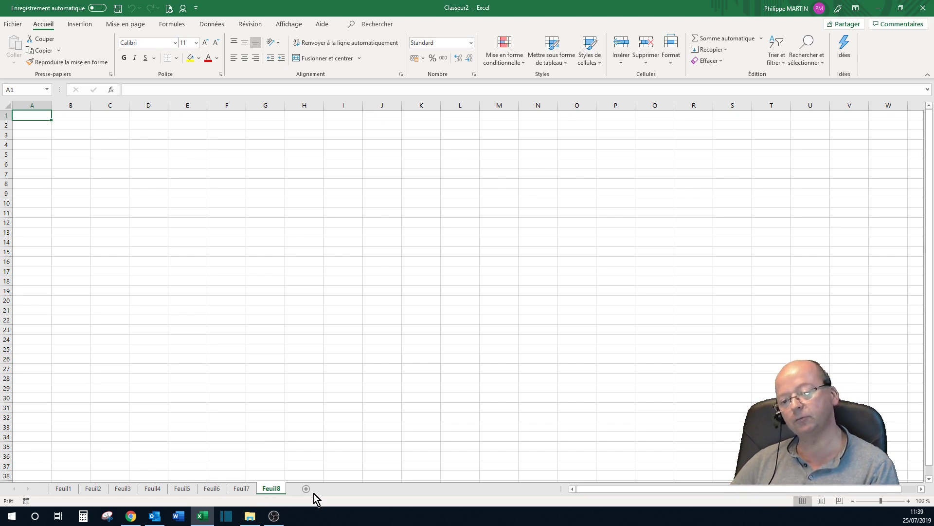
pyautogui.rightClick(276, 488)
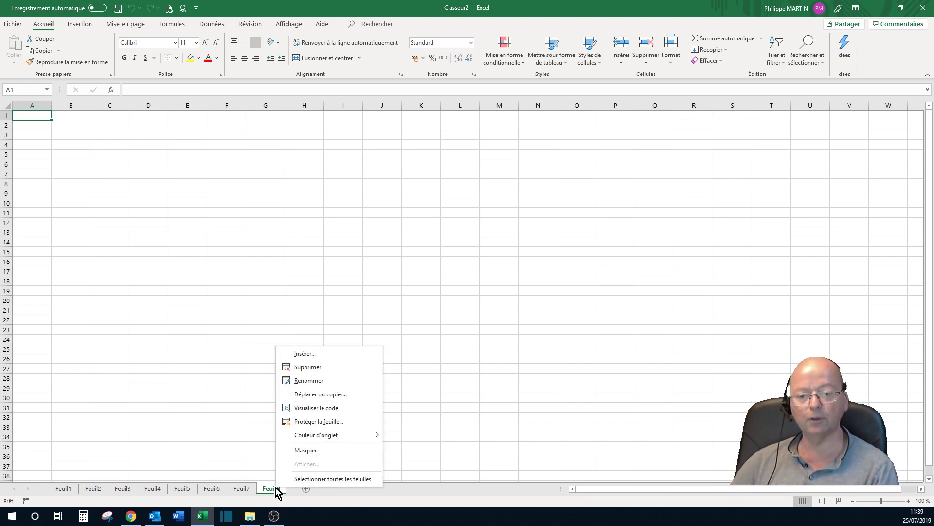
pyautogui.click(312, 354)
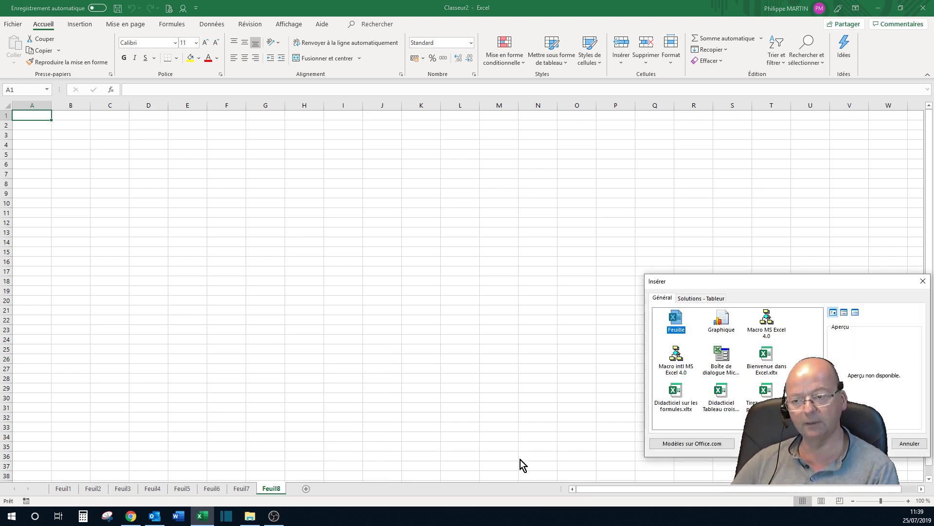
pyautogui.doubleClick(677, 320)
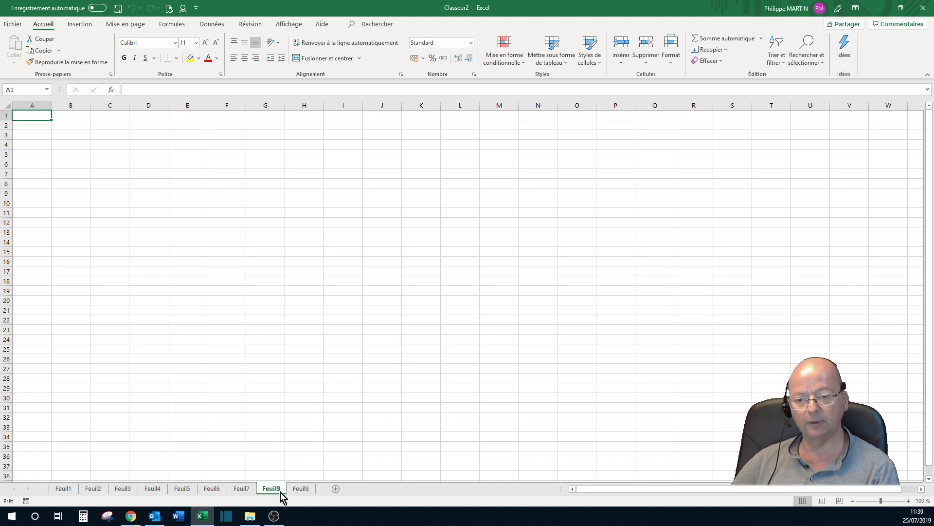
# Move the Feuil9 sheet after Feuil8 and add four more worksheets at the end
pyautogui.moveTo(328, 490)
pyautogui.mouseDown()
pyautogui.moveTo(205, 486)
pyautogui.moveTo(328, 492)
pyautogui.mouseUp()
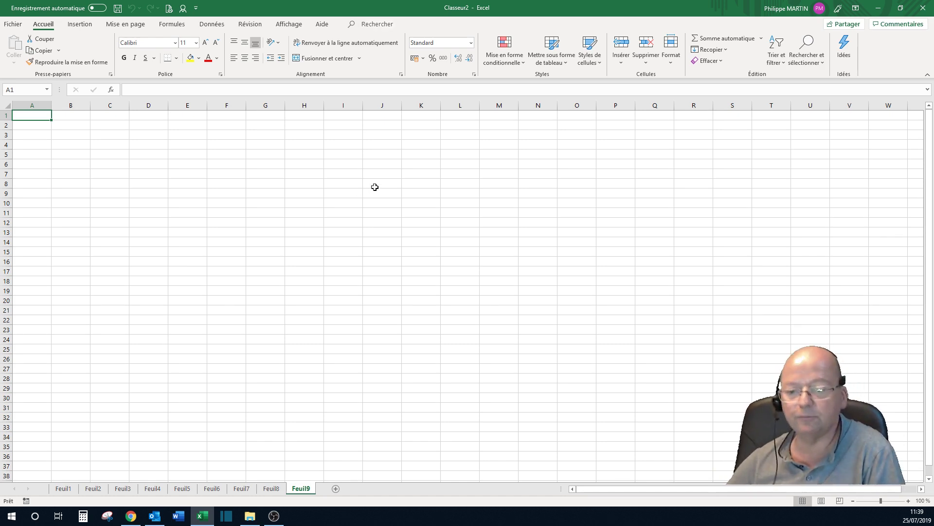
pyautogui.click(335, 489)
pyautogui.click(369, 489)
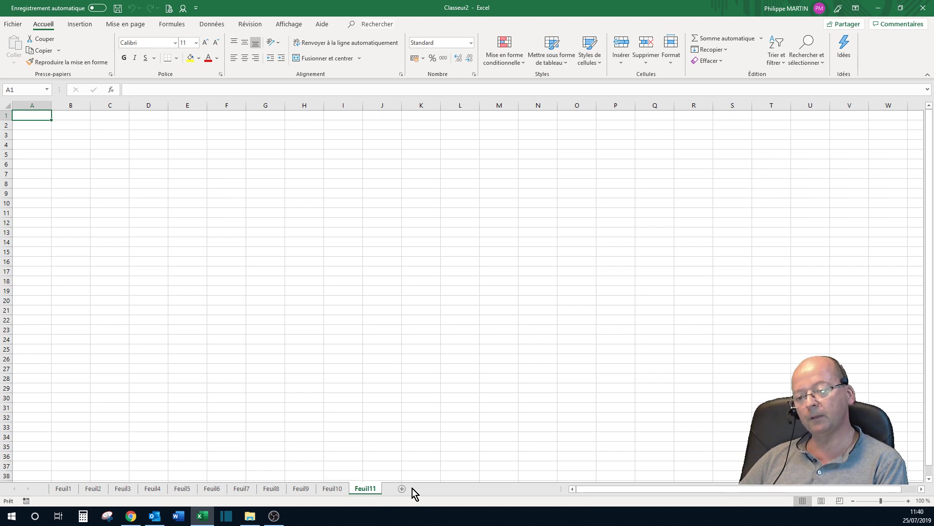
pyautogui.click(435, 488)
pyautogui.click(467, 489)
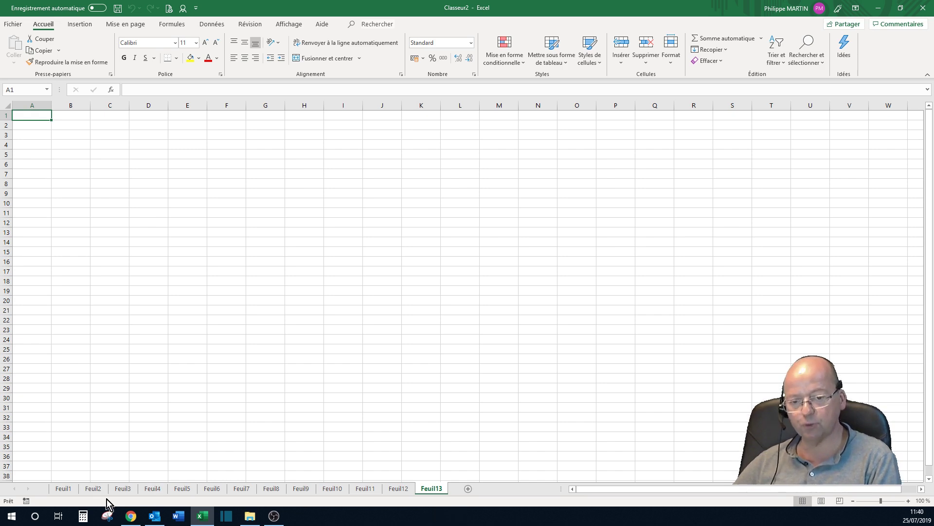
# Rename the Feuil1 sheet as Janvier
pyautogui.click(62, 487)
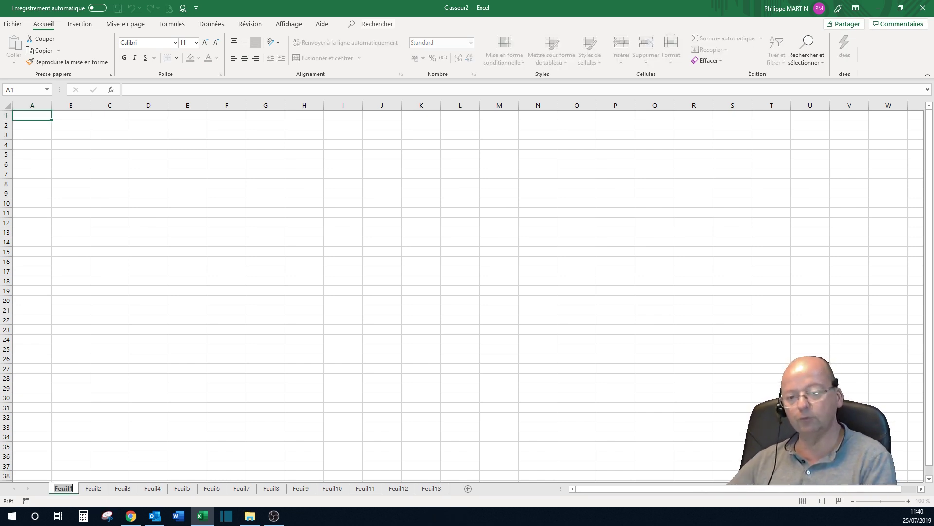
pyautogui.write('Janvier')
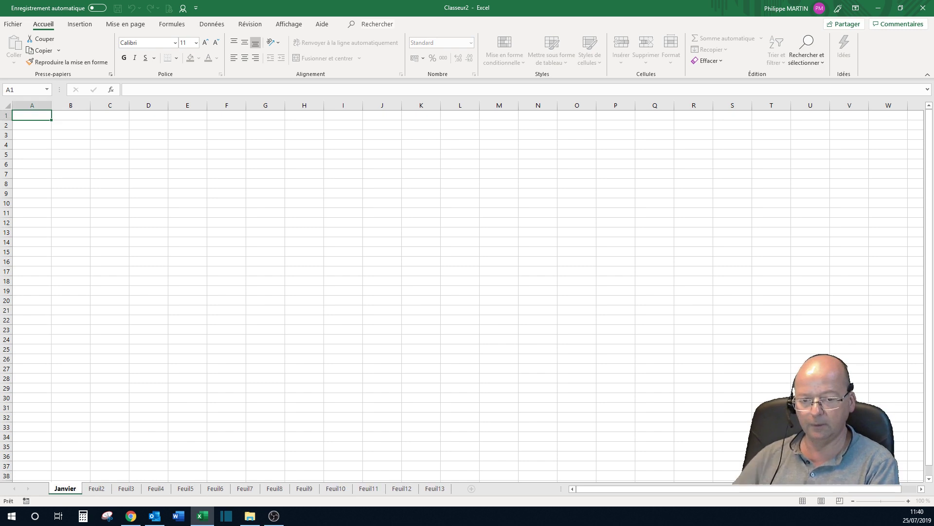
pyautogui.press('Return')
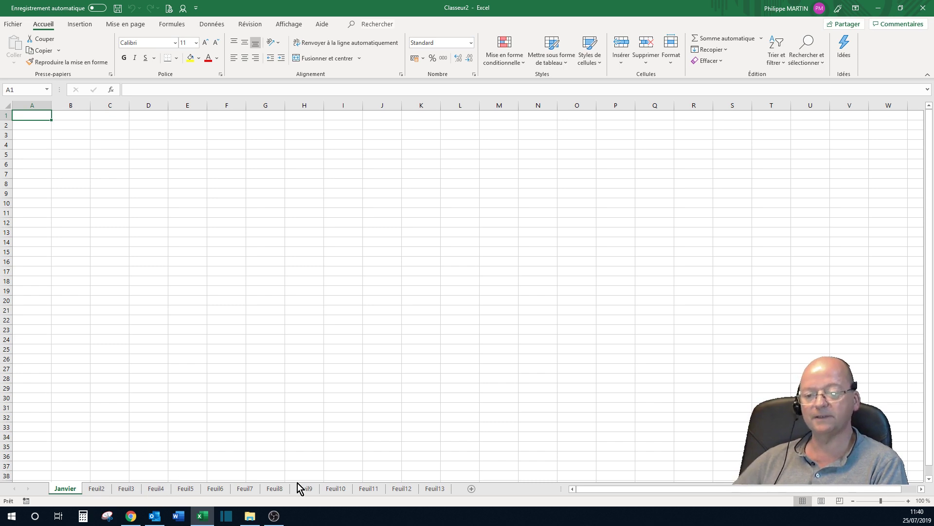
# Rename the Feuil12 sheet as Décembre
pyautogui.doubleClick(398, 489)
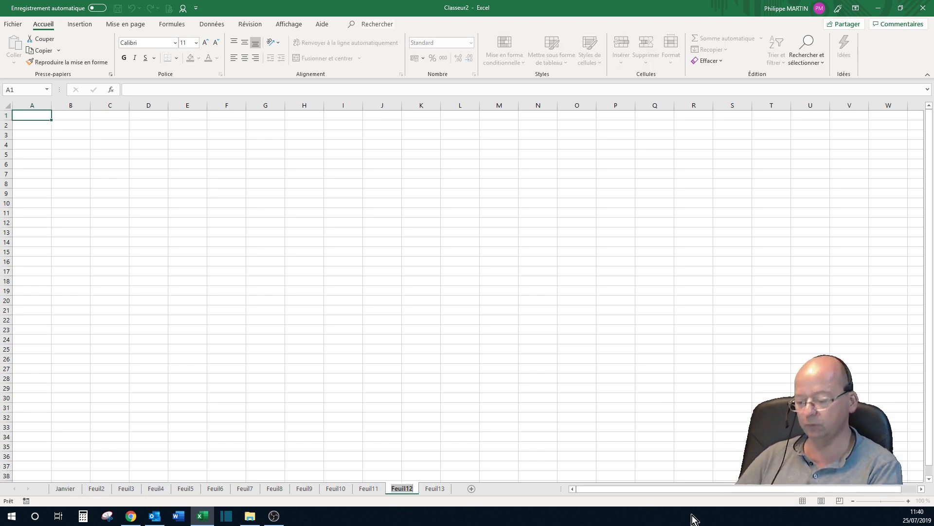
pyautogui.write('Déceùbre')
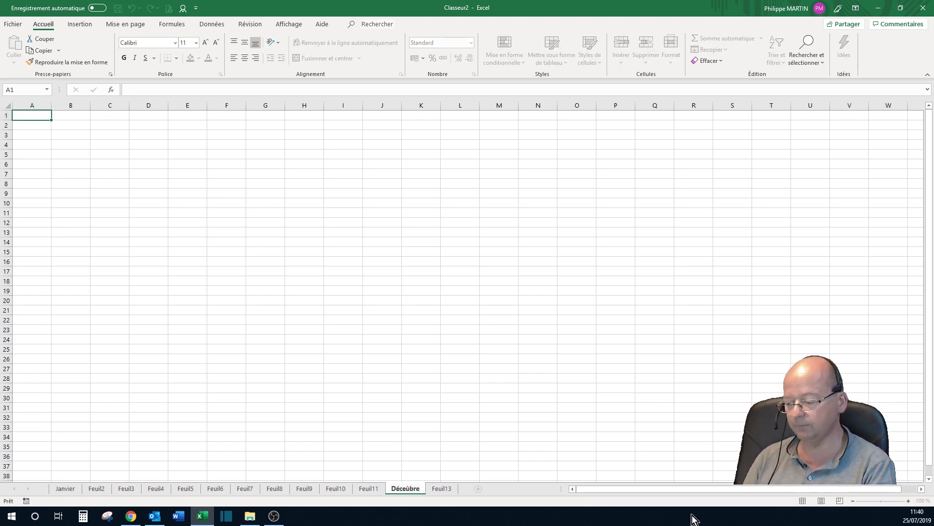
pyautogui.press('BackSpace')
pyautogui.press('BackSpace')
pyautogui.press('BackSpace')
pyautogui.press('BackSpace')
pyautogui.write('mbr')
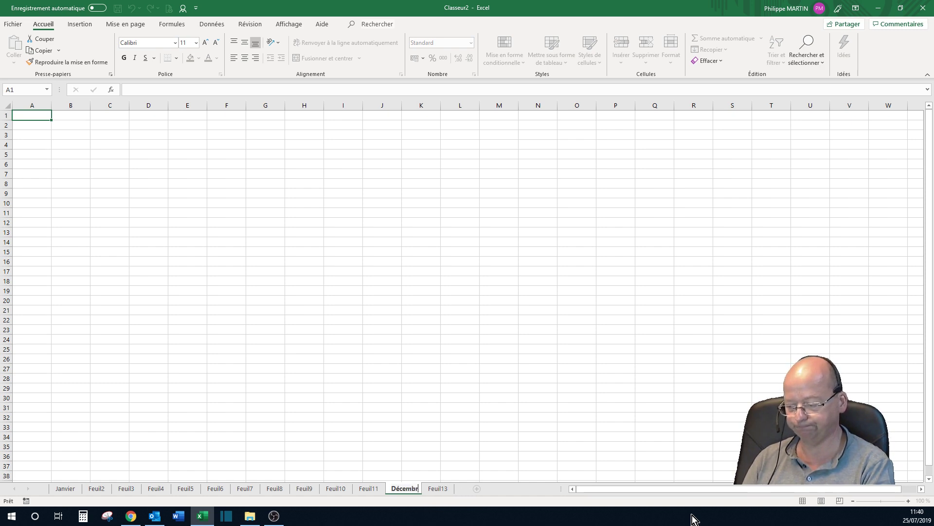
pyautogui.write('e')
pyautogui.press('Return')
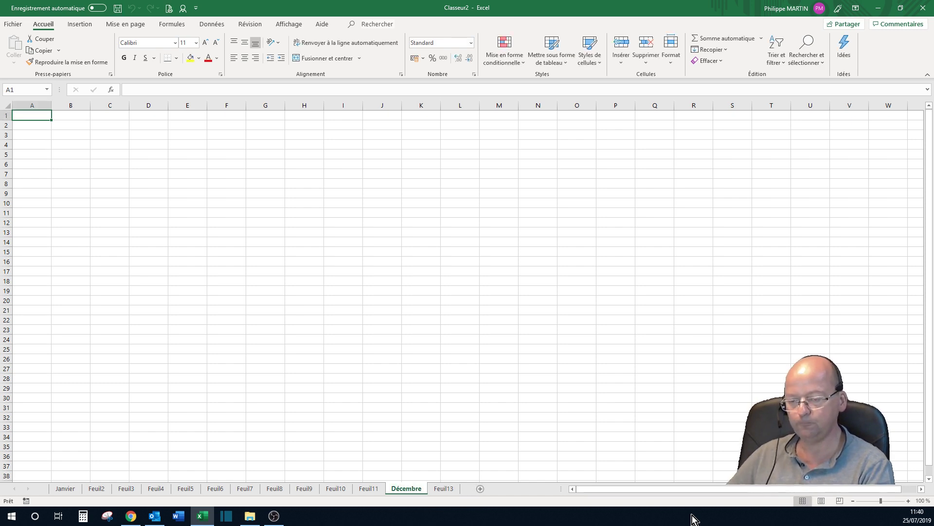
# Rename the Feuil13 sheet as Cumul annuel
pyautogui.doubleClick(439, 489)
pyautogui.write('Cum')
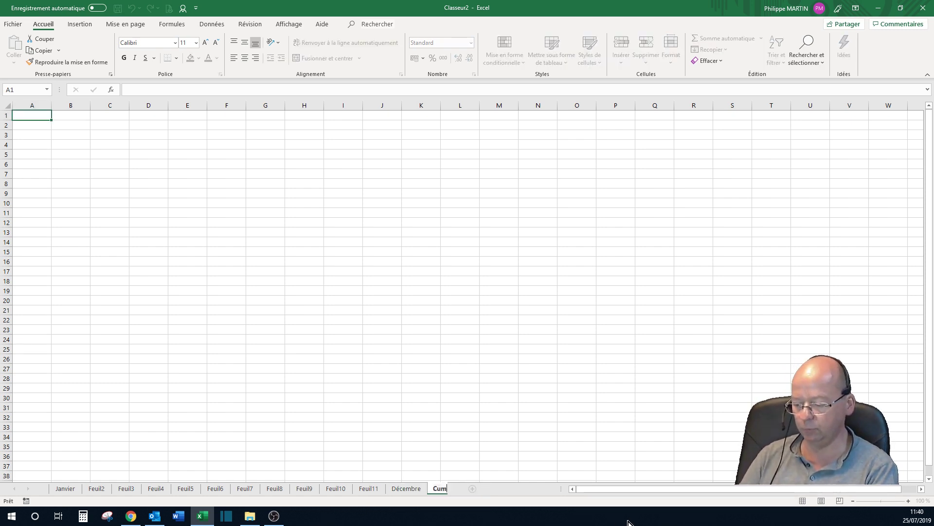
pyautogui.write('ul annue')
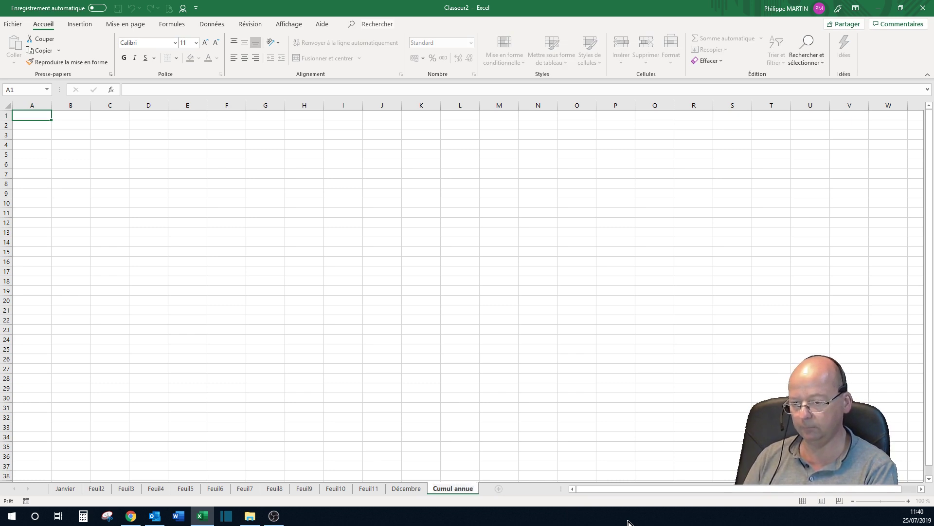
pyautogui.write('l')
pyautogui.press('Return')
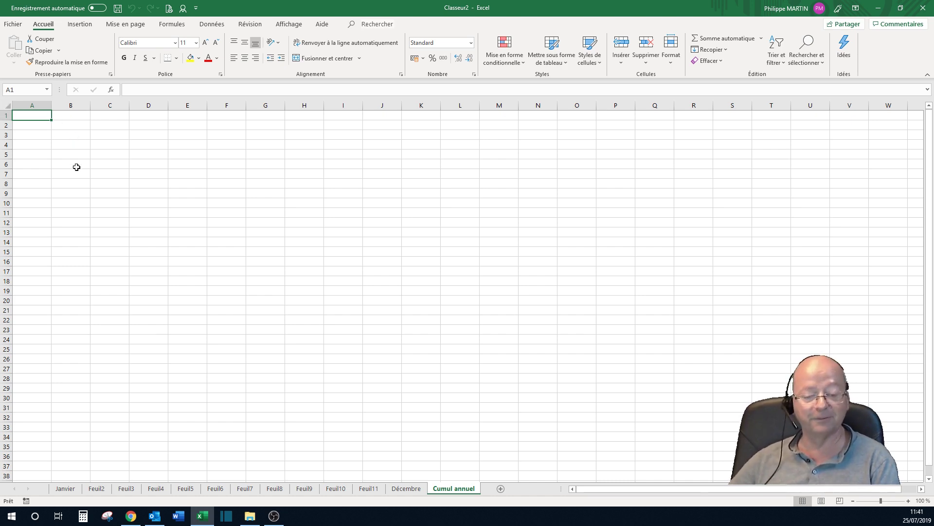
# Group the sheets from Janvier to Cumul annuel, and add a new worksheet placed after Cumul annuel
pyautogui.click(75, 486)
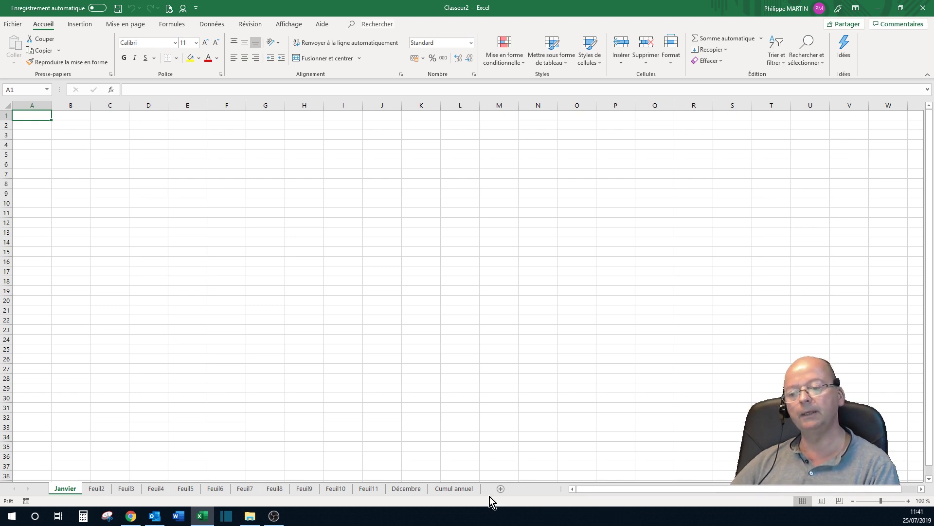
pyautogui.keyDown('shift'); pyautogui.click(463, 491); pyautogui.keyUp('shift')
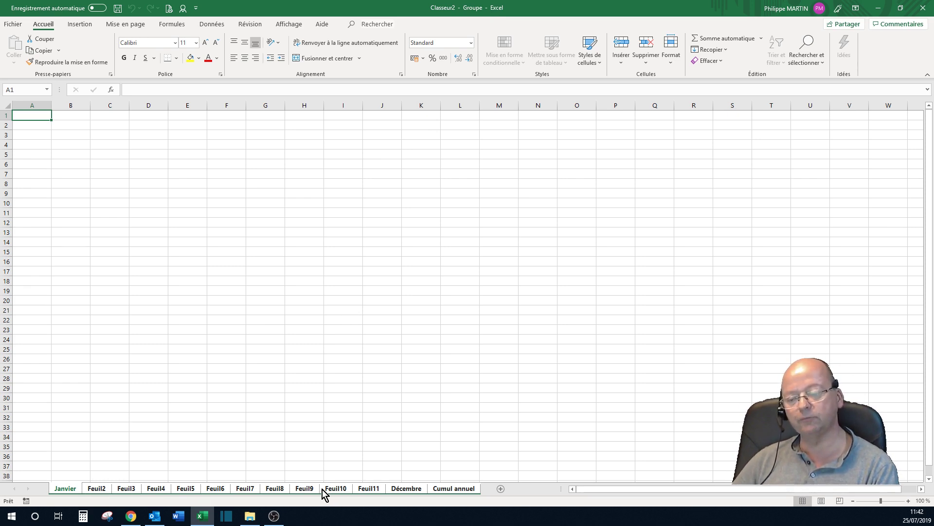
pyautogui.click(501, 488)
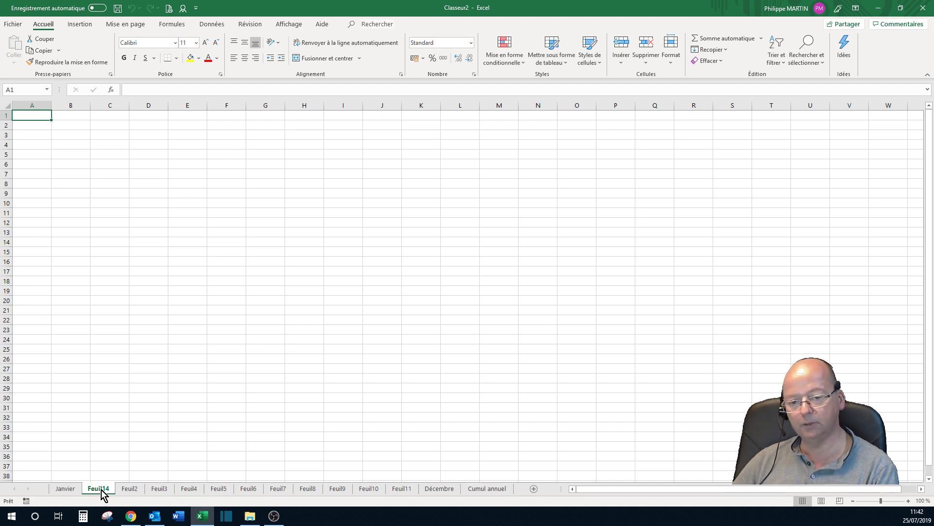
pyautogui.moveTo(101, 490); pyautogui.dragTo(526, 494)
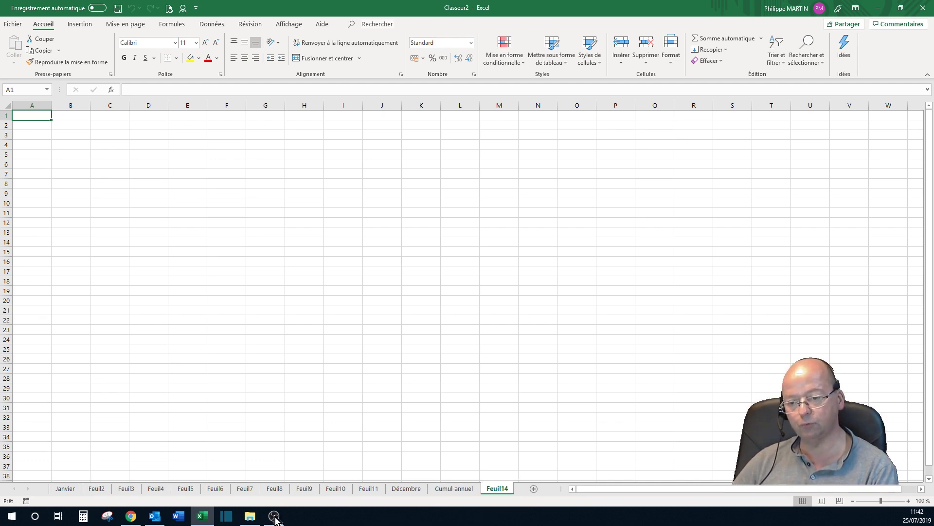
# Group the sheets from Janvier to Cumul annuel and release the group by activating Feuil14
pyautogui.click(65, 489)
pyautogui.keyDown('shift'); pyautogui.click(462, 491); pyautogui.keyUp('shift')
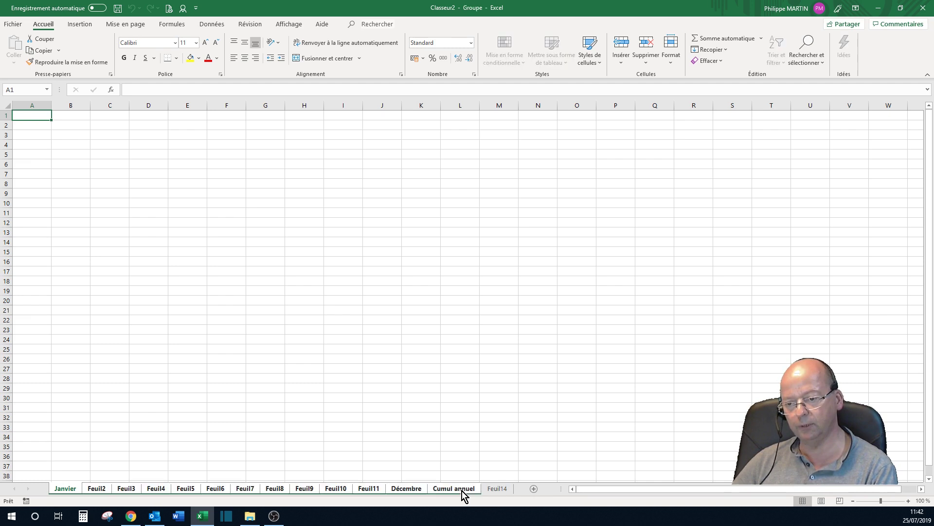
pyautogui.click(501, 489)
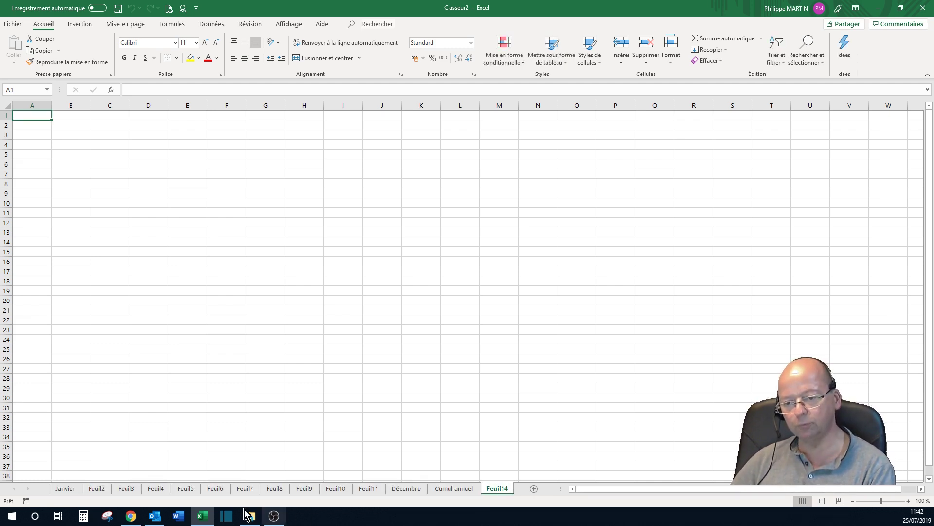
# Group the sheets from Janvier to Cumul annuel again and ungroup them from the Feuil9 sheet
pyautogui.click(66, 489)
pyautogui.keyDown('ctrl'); pyautogui.click(491, 489); pyautogui.keyUp('ctrl')
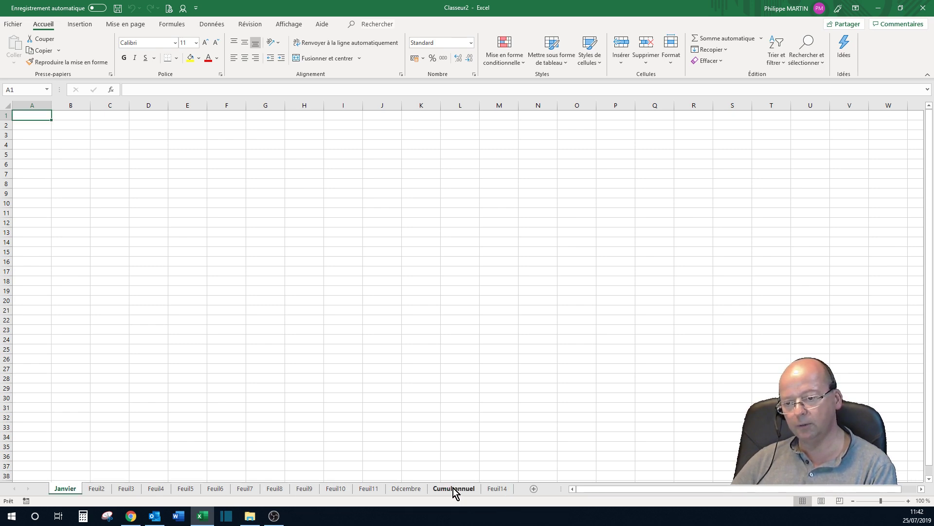
pyautogui.keyDown('shift'); pyautogui.click(453, 487); pyautogui.keyUp('shift')
pyautogui.rightClick(311, 489)
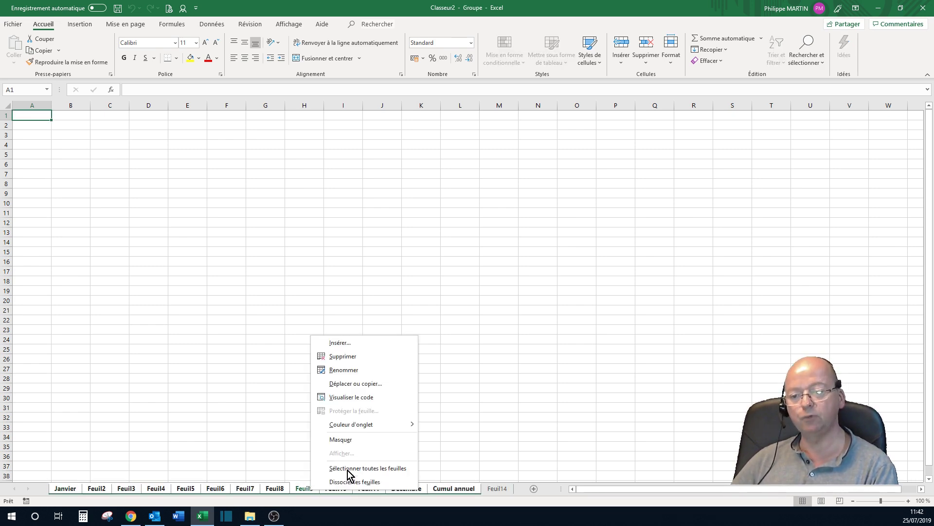
pyautogui.click(357, 483)
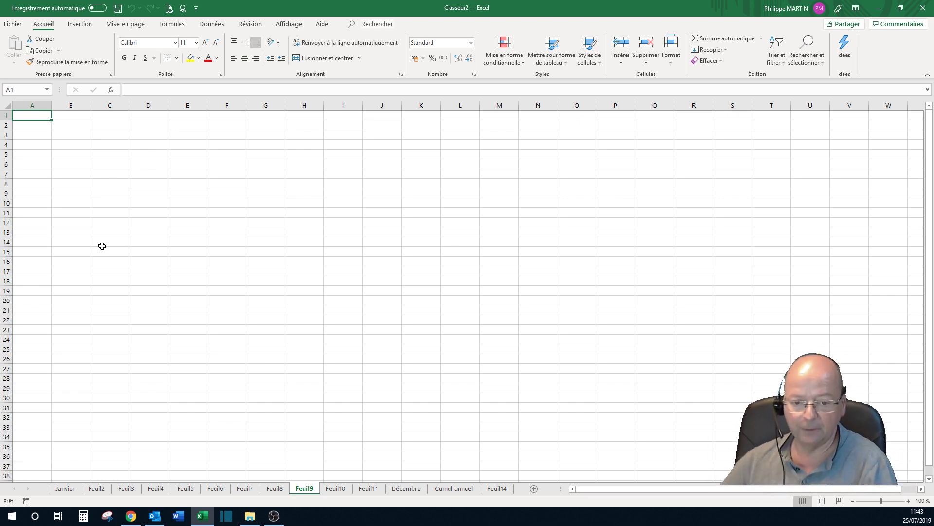
# Group the non-adjacent sheets Janvier, Feuil3, Feuil6, Feuil9 and Décembre
pyautogui.click(69, 490)
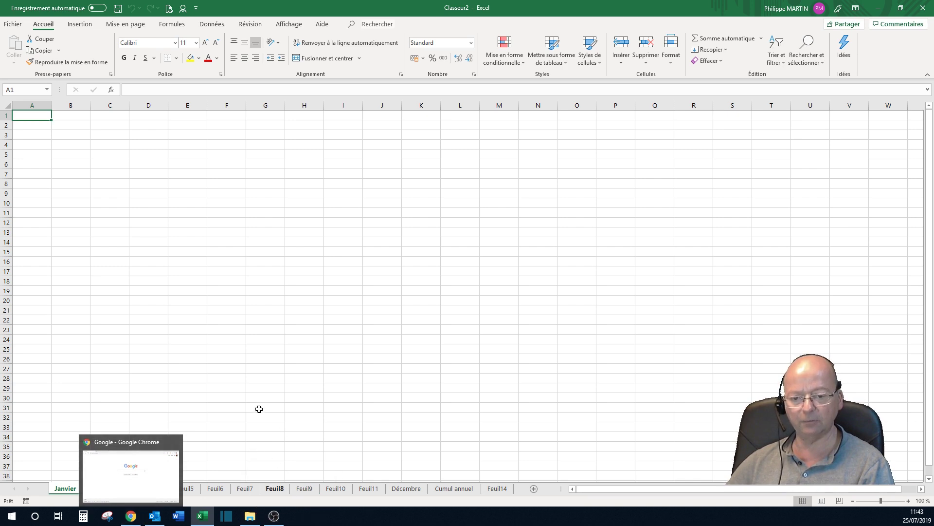
pyautogui.keyDown('ctrl'); pyautogui.click(128, 488); pyautogui.keyUp('ctrl')
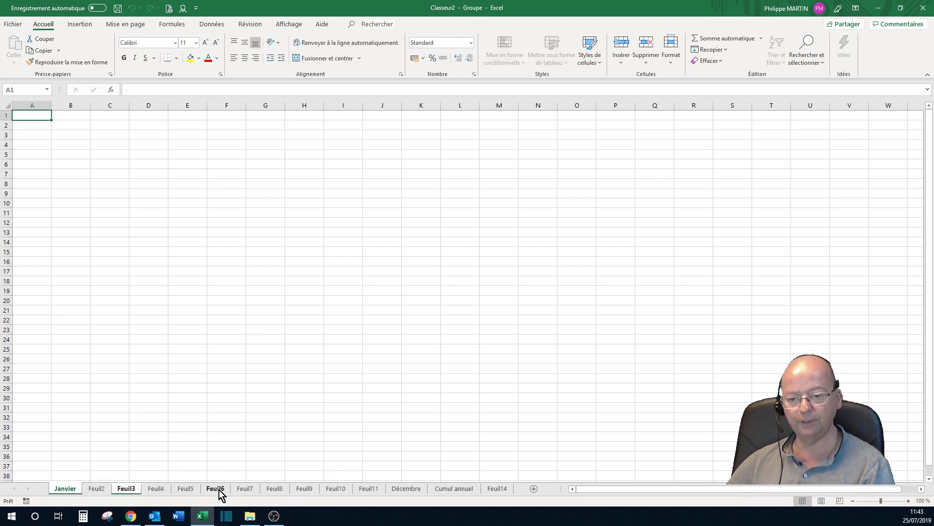
pyautogui.keyDown('ctrl'); pyautogui.click(217, 489); pyautogui.keyUp('ctrl')
pyautogui.keyDown('ctrl'); pyautogui.click(301, 488); pyautogui.keyUp('ctrl')
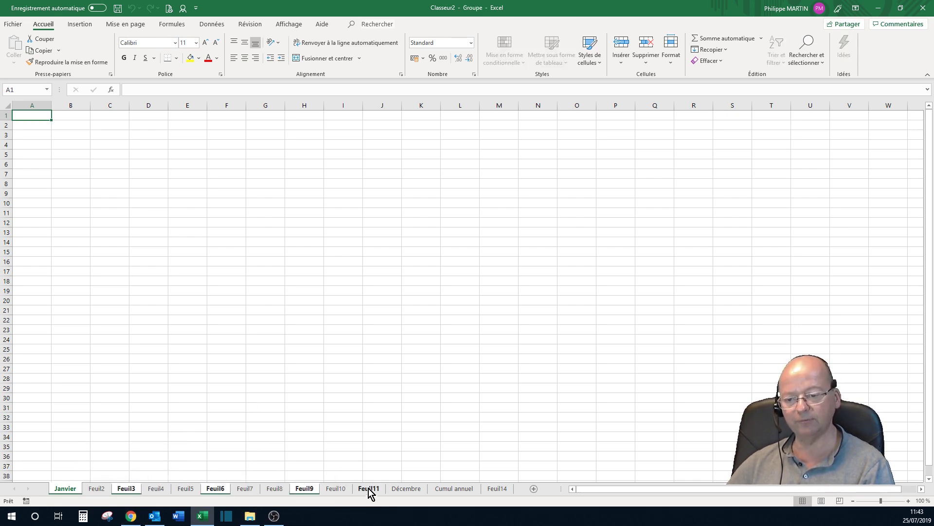
pyautogui.keyDown('ctrl'); pyautogui.click(396, 489); pyautogui.keyUp('ctrl')
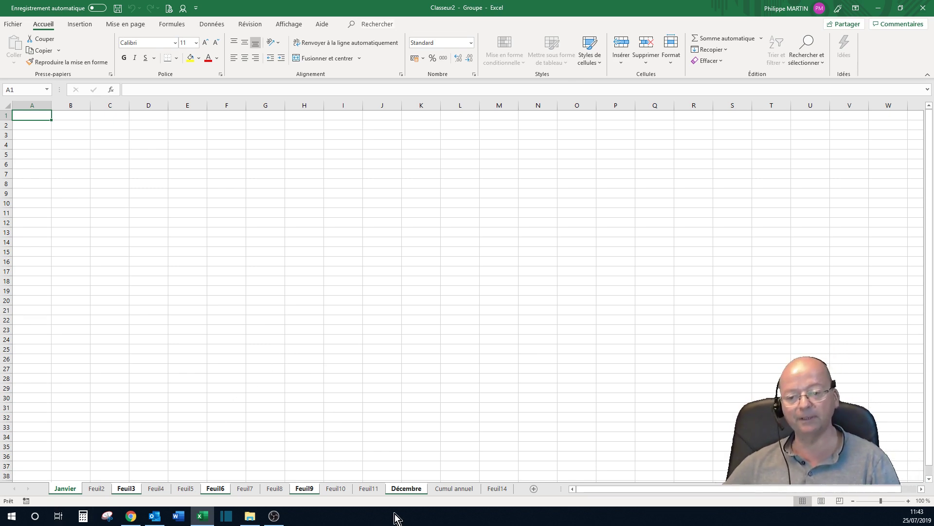
# Replace the sheet selection with a group of Feuil2, Feuil5, Feuil9 and Feuil10, and ungroup these sheets
pyautogui.click(96, 489)
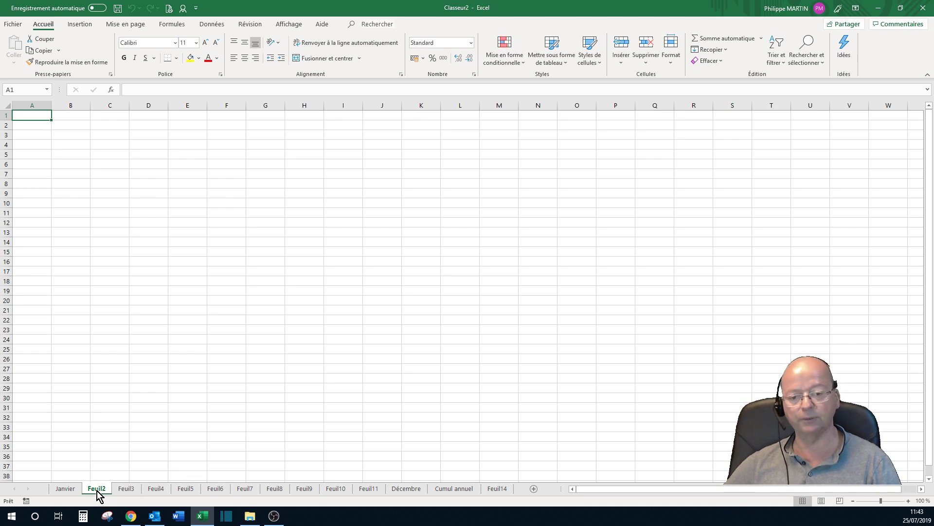
pyautogui.keyDown('ctrl'); pyautogui.click(183, 488); pyautogui.keyUp('ctrl')
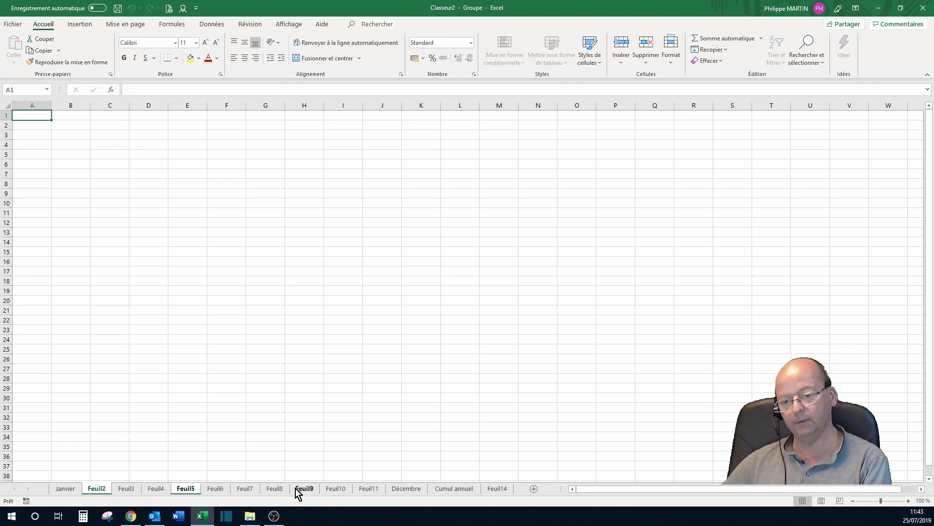
pyautogui.keyDown('ctrl'); pyautogui.click(299, 489); pyautogui.keyUp('ctrl')
pyautogui.keyDown('ctrl'); pyautogui.click(329, 490); pyautogui.keyUp('ctrl')
pyautogui.rightClick(305, 491)
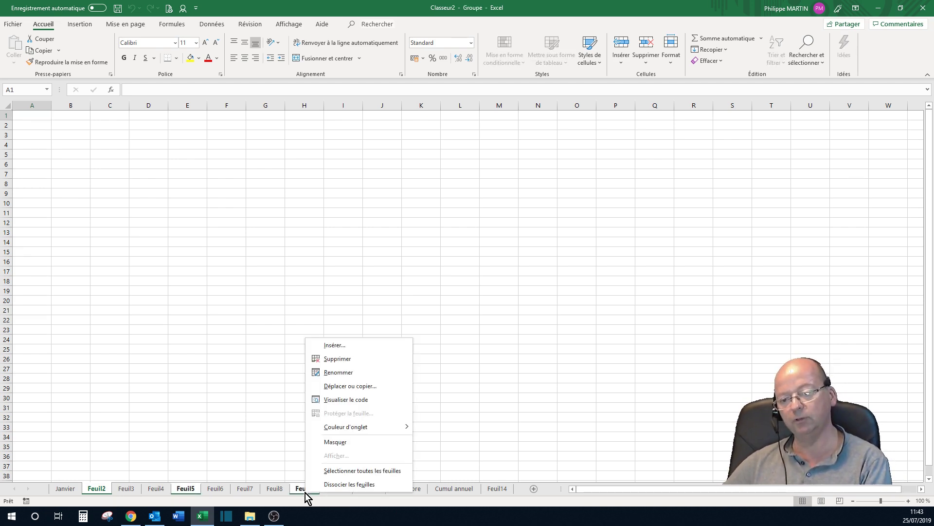
pyautogui.click(372, 486)
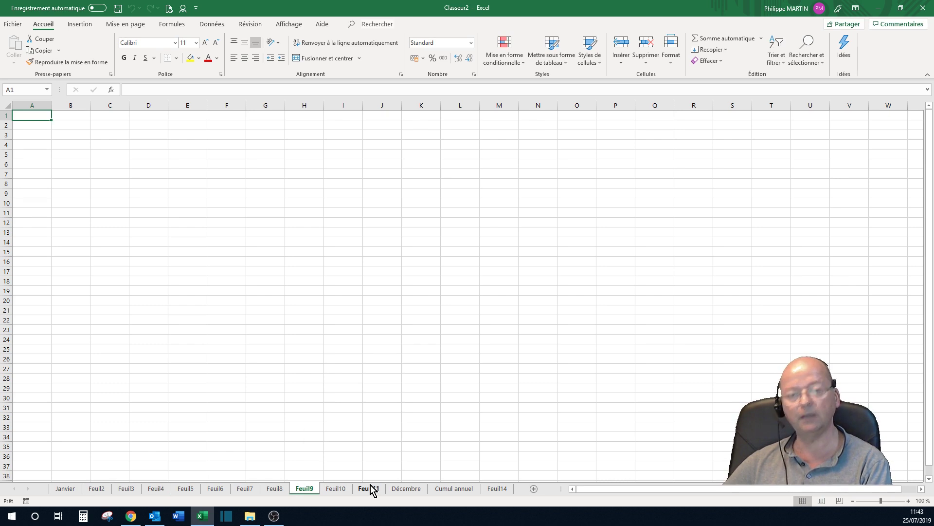
# Group the non-adjacent sheets Janvier, Feuil3, Feuil5, Feuil8 and Feuil11
pyautogui.click(78, 490)
pyautogui.keyDown('ctrl'); pyautogui.click(139, 488); pyautogui.keyUp('ctrl')
pyautogui.keyDown('ctrl'); pyautogui.click(193, 488); pyautogui.keyUp('ctrl')
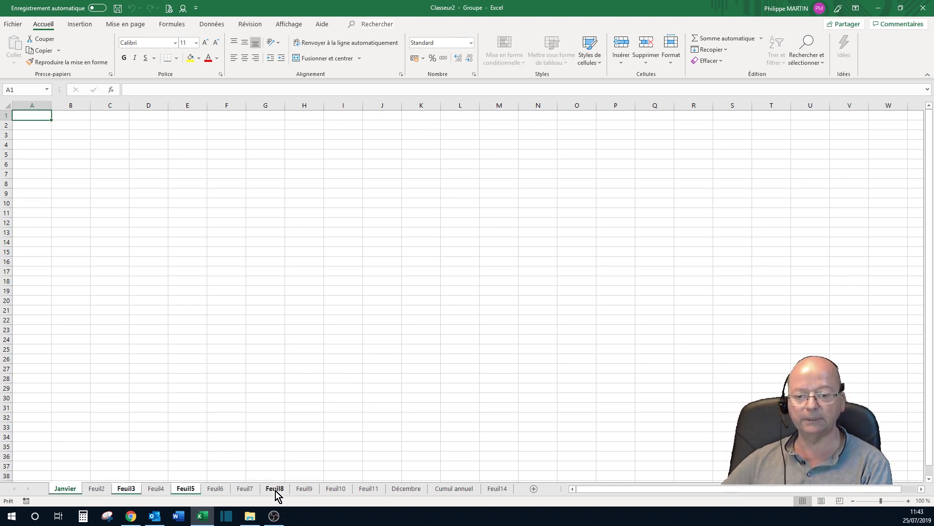
pyautogui.keyDown('ctrl'); pyautogui.click(275, 489); pyautogui.keyUp('ctrl')
pyautogui.keyDown('ctrl'); pyautogui.click(366, 489); pyautogui.keyUp('ctrl')
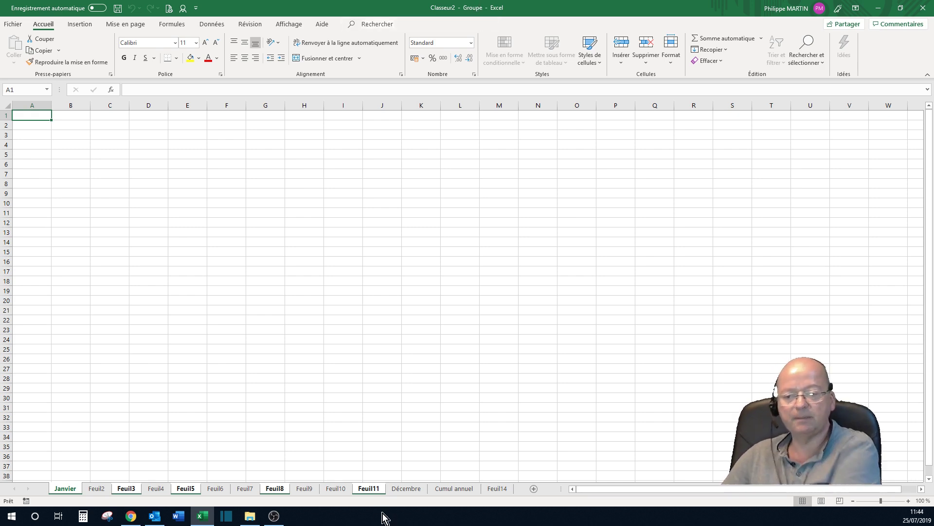
# Release the non-adjacent group and group all sheets from Janvier through Cumul annuel, leaving out Feuil14
pyautogui.moveTo(216, 516)
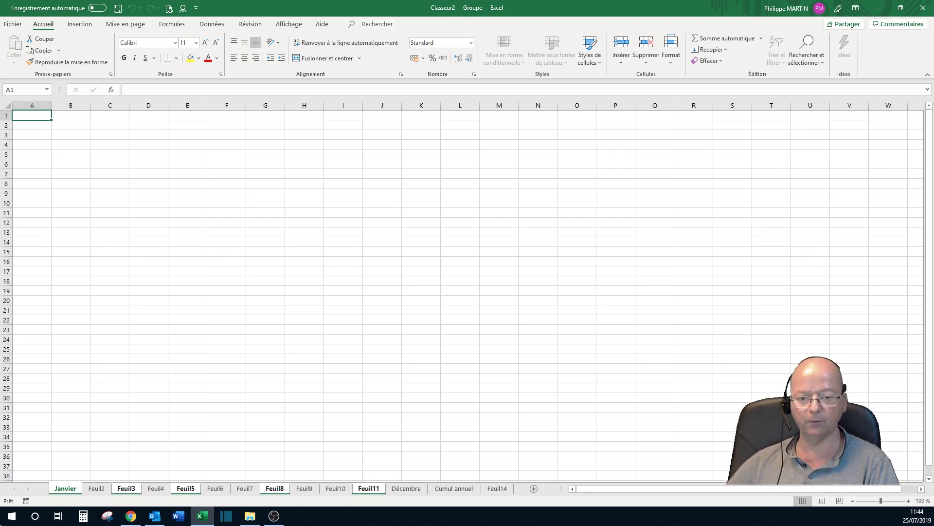
pyautogui.keyDown('ctrl'); pyautogui.click(89, 493); pyautogui.keyUp('ctrl')
pyautogui.click(70, 489)
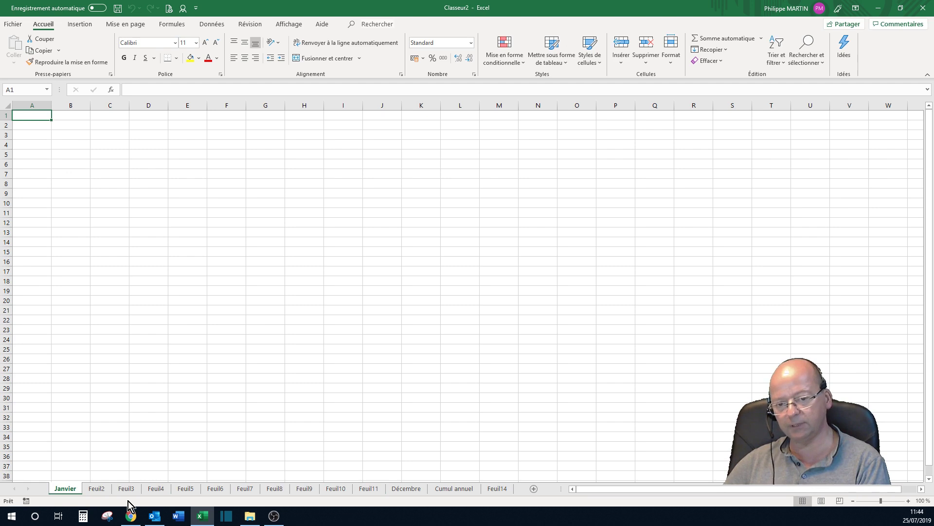
pyautogui.keyDown('ctrl'); pyautogui.click(468, 490); pyautogui.keyUp('ctrl')
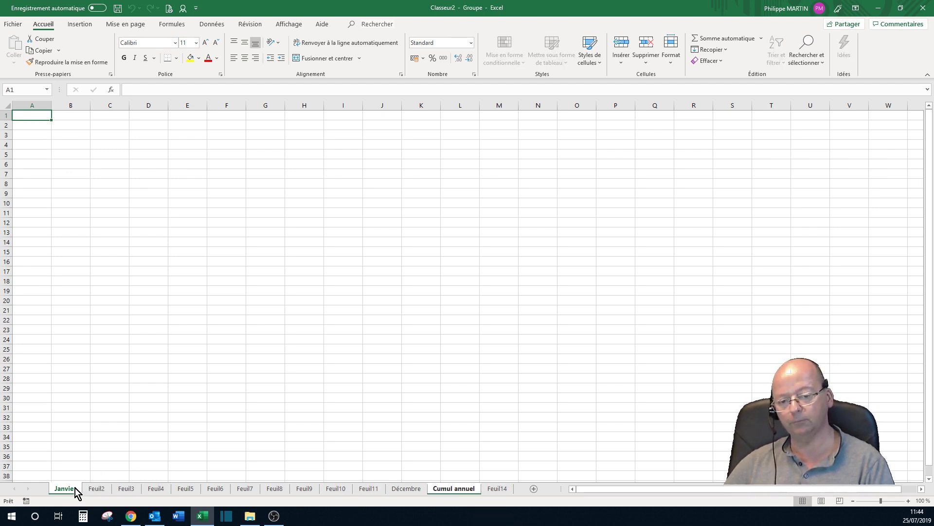
pyautogui.keyDown('shift'); pyautogui.click(460, 488); pyautogui.keyUp('shift')
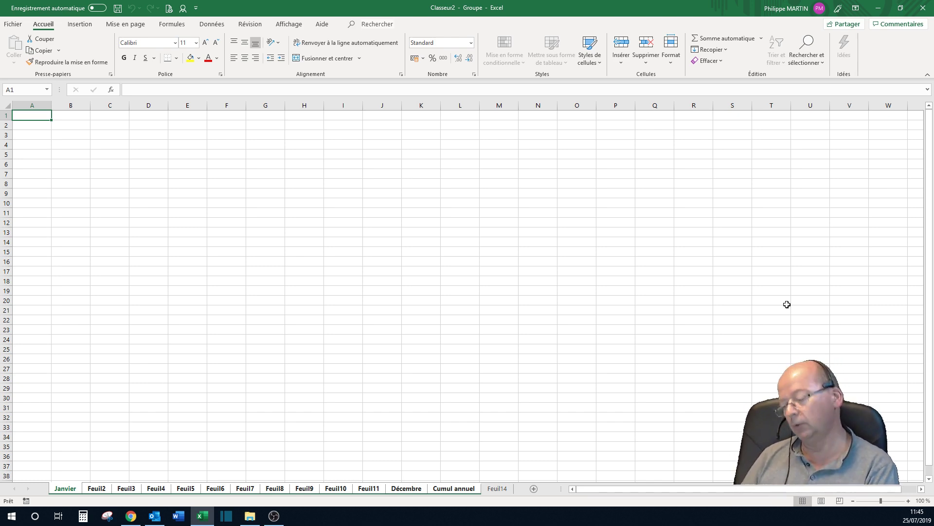
# Enter the heading Produits in cell A1 and Produit 1 in A2 on the grouped sheets
pyautogui.write('Produits')
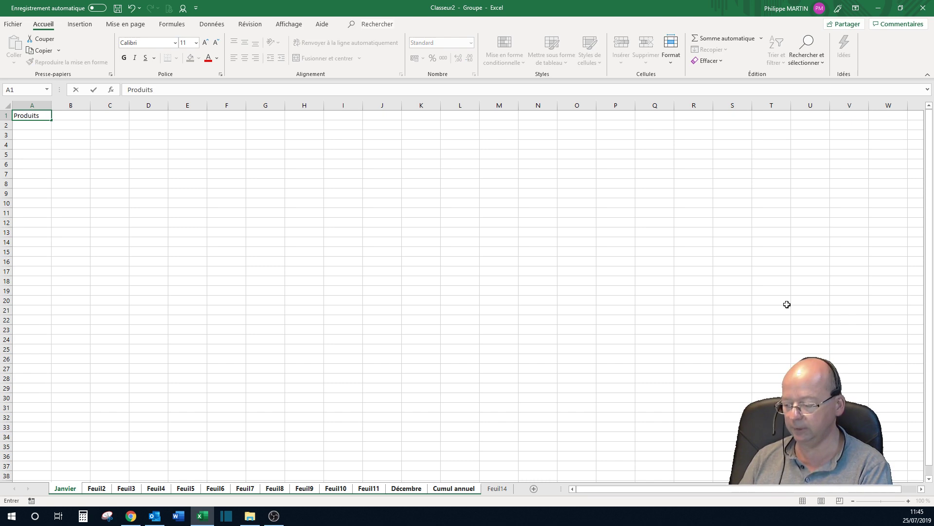
pyautogui.press('Return')
pyautogui.write('Produit ')
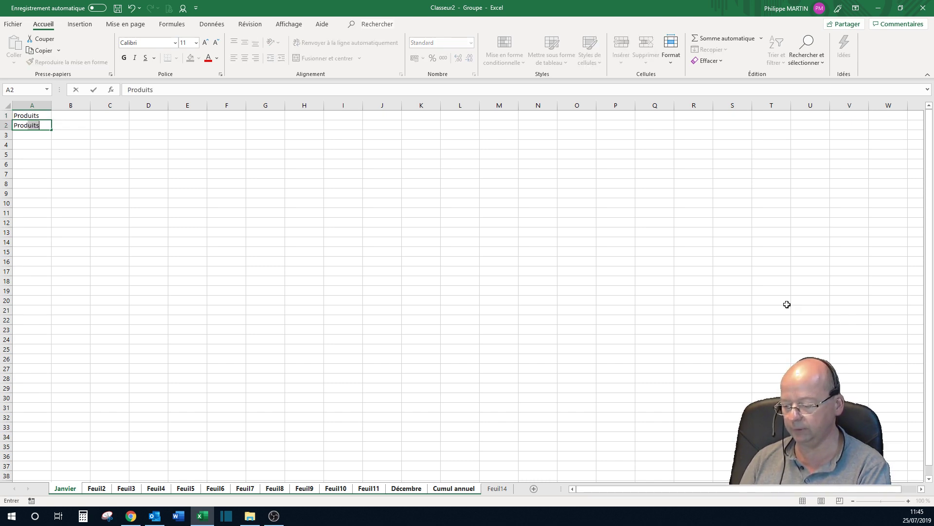
pyautogui.write('1')
pyautogui.press('Return')
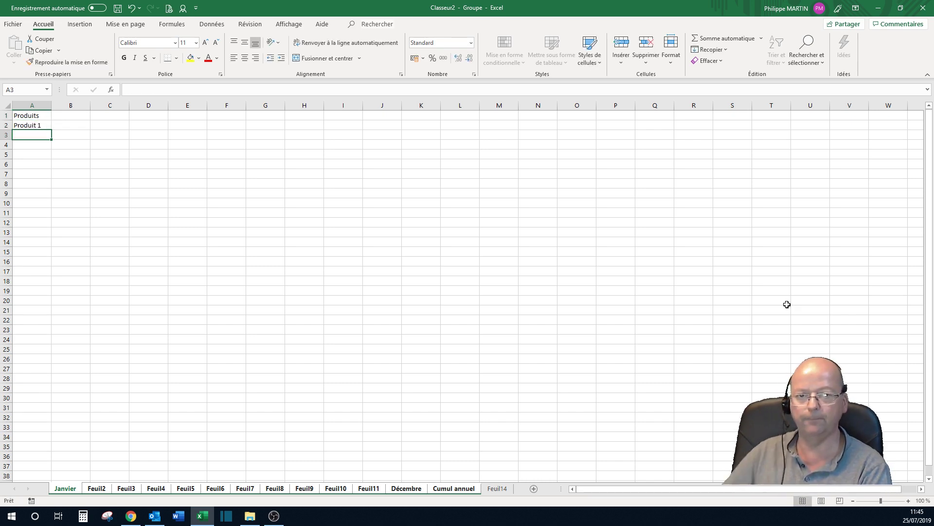
# Fill the product series from A2 down to Produit 7 in A8 and enter Total in A9
pyautogui.click(39, 125)
pyautogui.moveTo(49, 130); pyautogui.dragTo(52, 194)
pyautogui.click(41, 192)
pyautogui.write('Total')
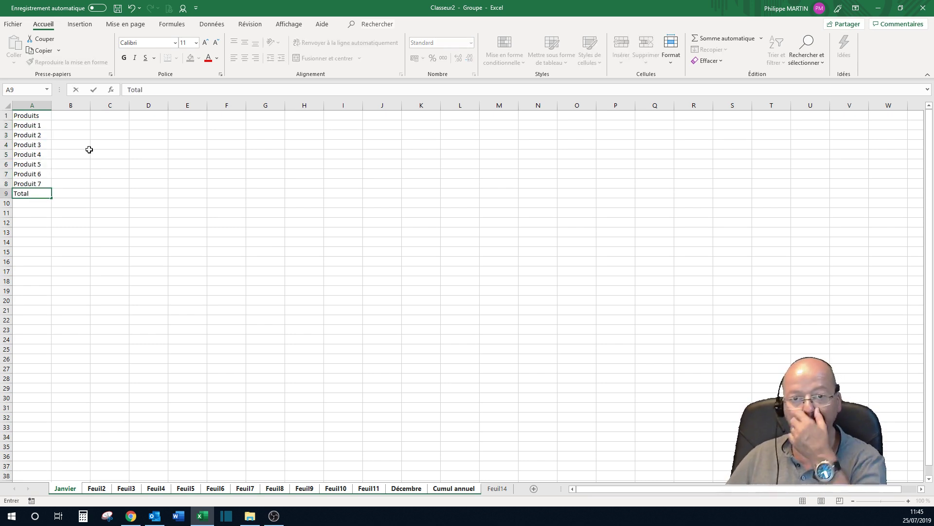
pyautogui.click(86, 116)
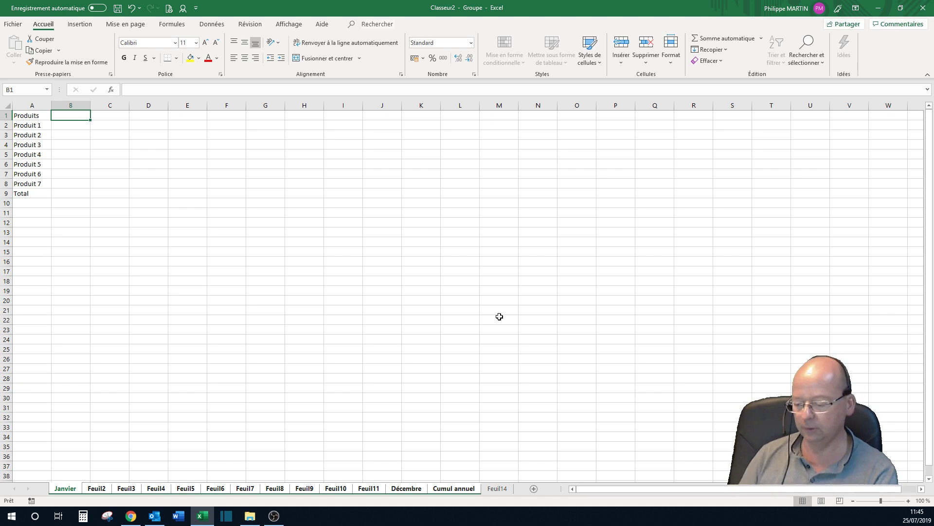
# Enter the column headings Nord, Sud, Ouest, Est and Total in cells B1 to F1 on the grouped sheets
pyautogui.write('Nord')
pyautogui.press('Tab')
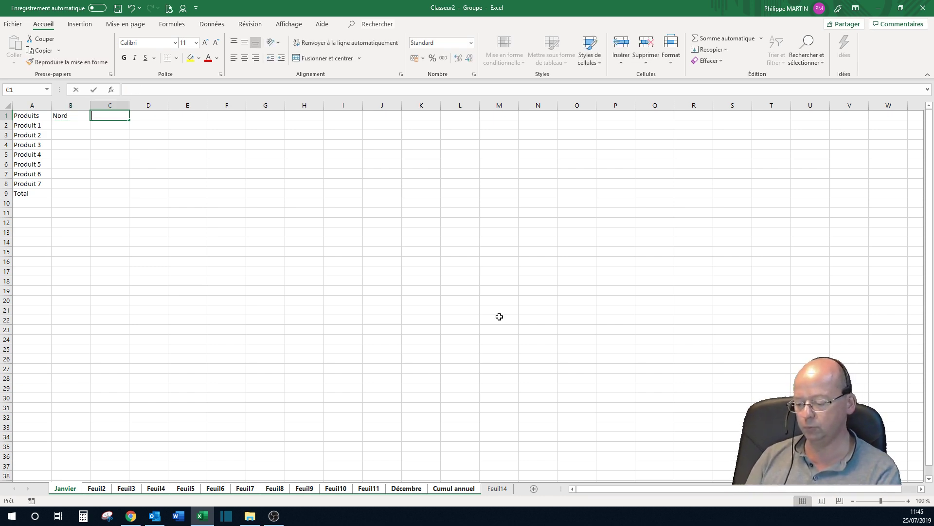
pyautogui.write('Sud')
pyautogui.press('Tab')
pyautogui.write('O')
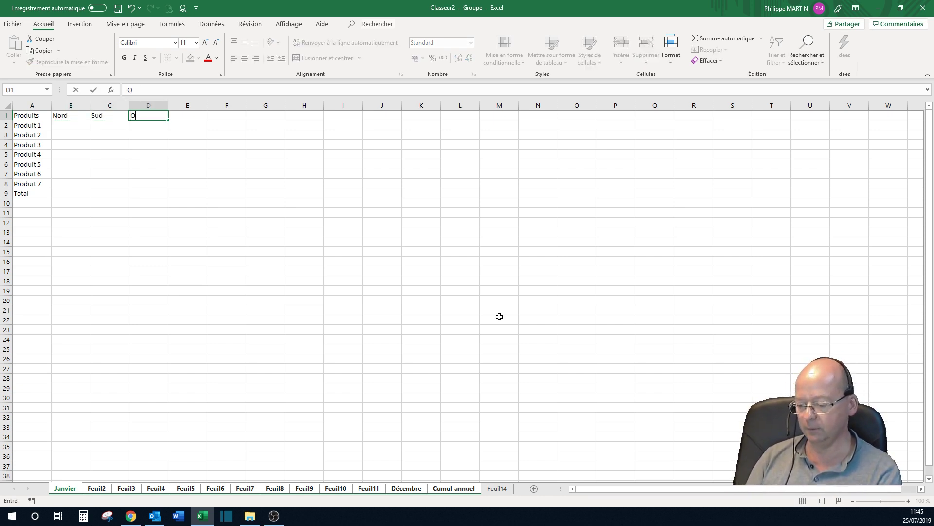
pyautogui.write('uest')
pyautogui.press('Tab')
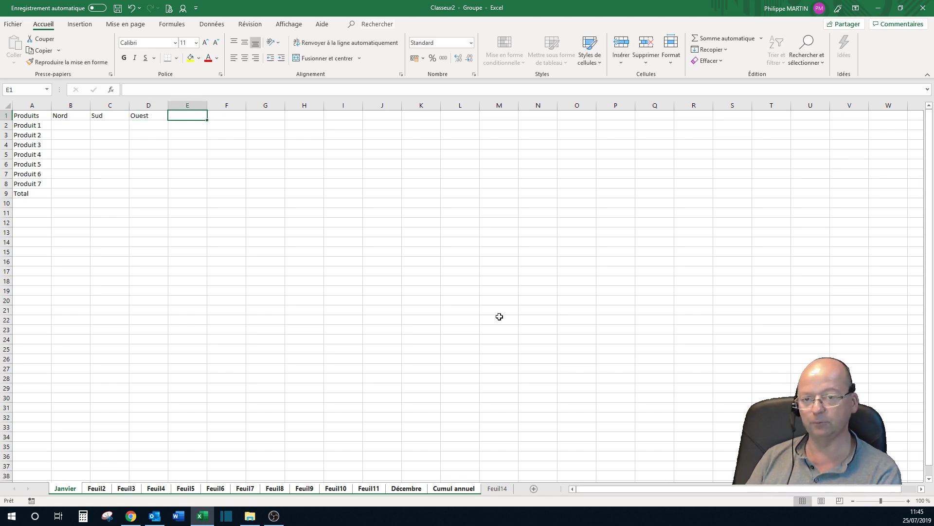
pyautogui.write('Est')
pyautogui.press('Tab')
pyautogui.write('Total')
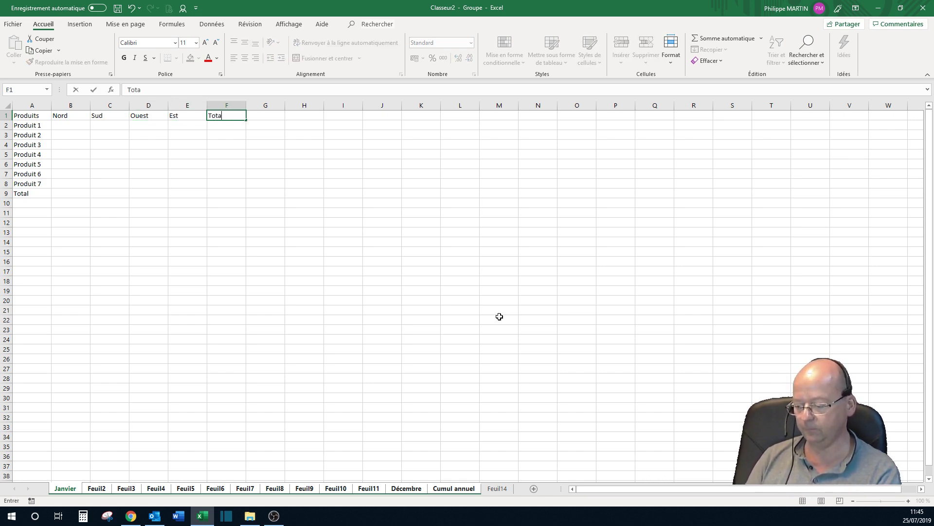
pyautogui.press('Return')
# Sum B2:B8 in cell B9 and fill the formula across the Total row to F9
pyautogui.click(78, 193)
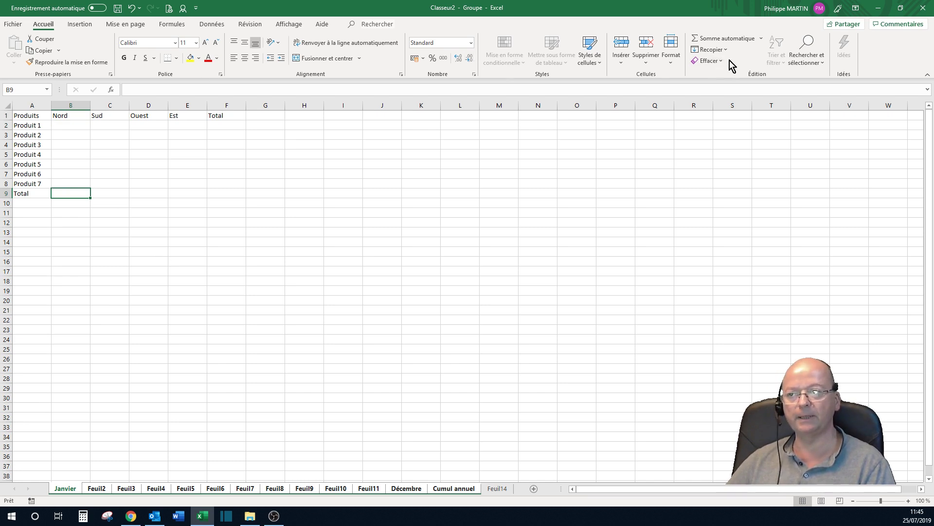
pyautogui.click(722, 37)
pyautogui.moveTo(67, 121); pyautogui.dragTo(70, 172)
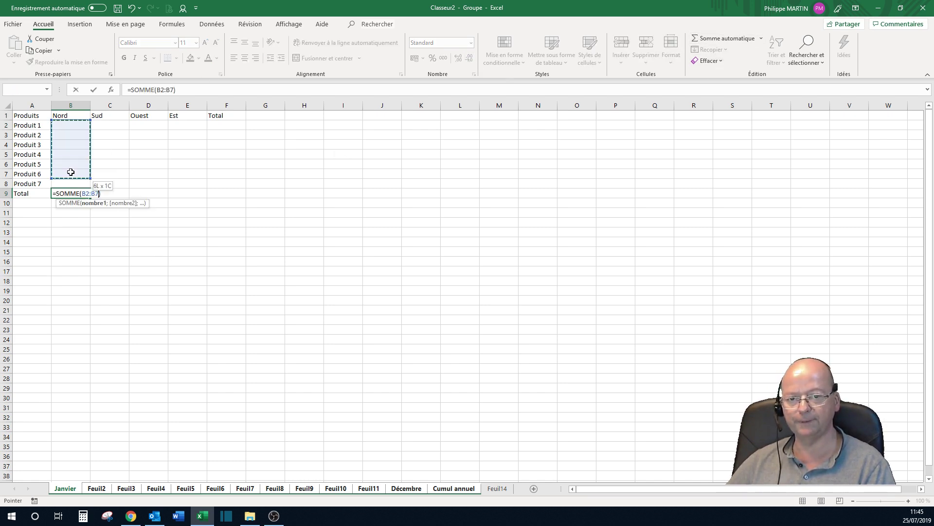
pyautogui.press('Return')
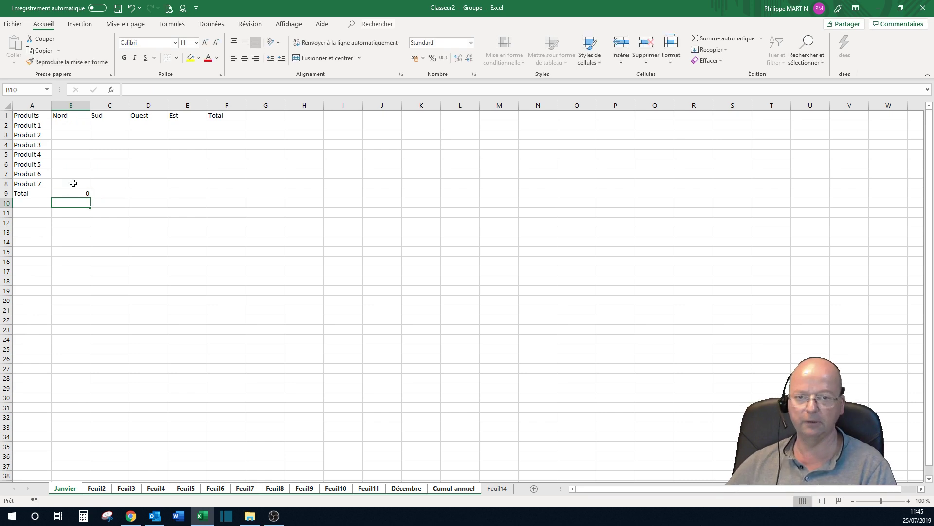
pyautogui.click(74, 194)
pyautogui.moveTo(90, 197); pyautogui.dragTo(227, 156)
# Sum B2:E2 in cell F2 and fill the formula down the Total column to F8
pyautogui.click(224, 128)
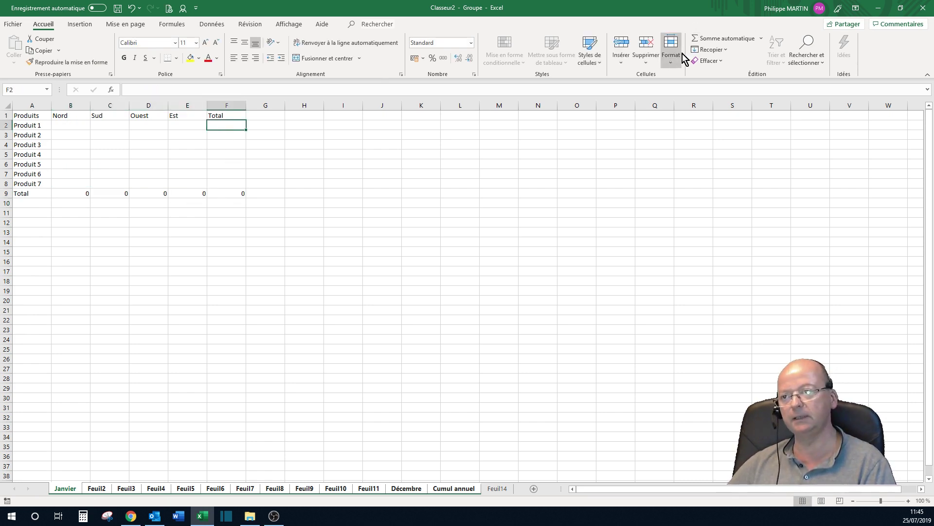
pyautogui.click(726, 38)
pyautogui.moveTo(77, 126); pyautogui.dragTo(184, 126)
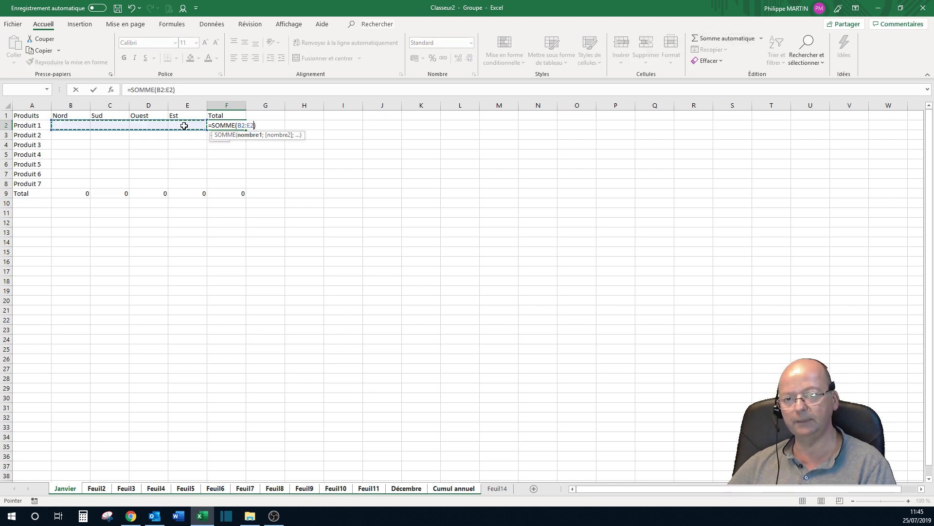
pyautogui.press('Return')
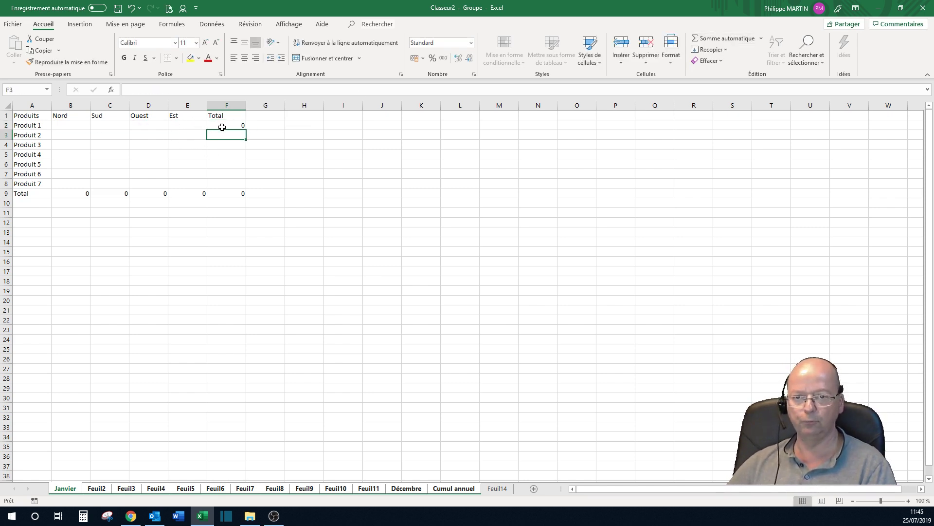
pyautogui.click(222, 127)
pyautogui.moveTo(244, 129); pyautogui.dragTo(244, 184)
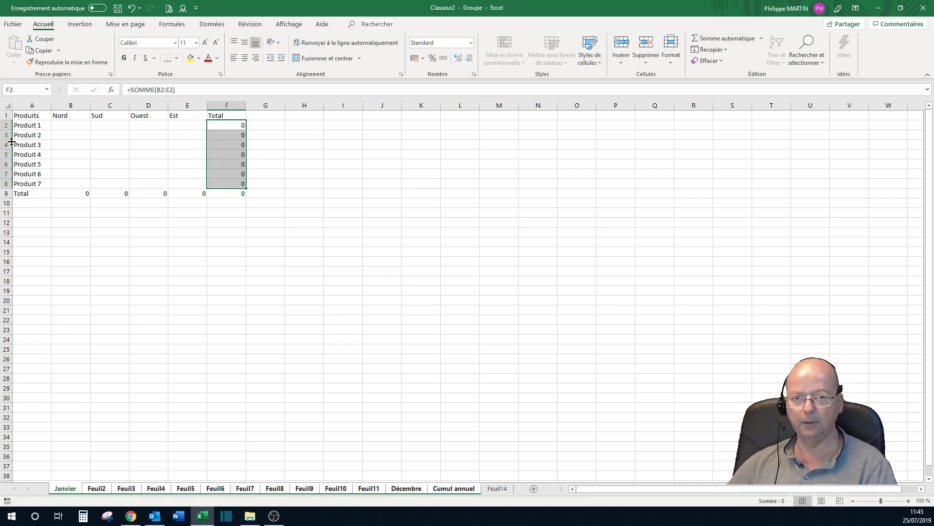
# Format B2:F9 with the euro accounting format without decimals
pyautogui.moveTo(59, 125); pyautogui.dragTo(242, 194)
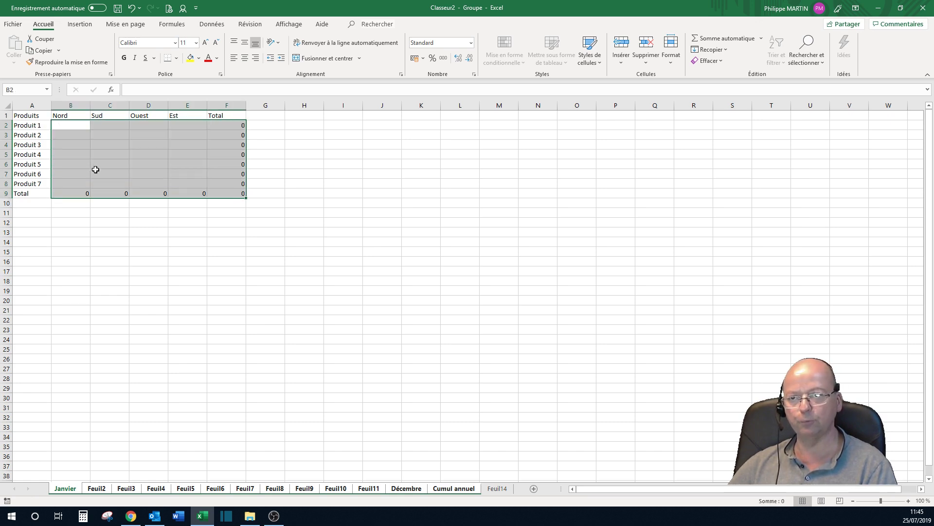
pyautogui.click(415, 58)
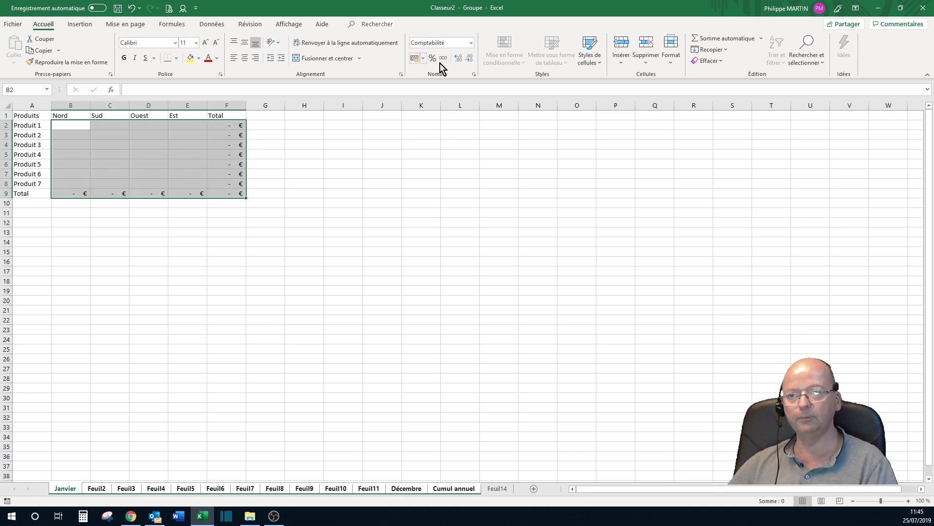
pyautogui.click(469, 60)
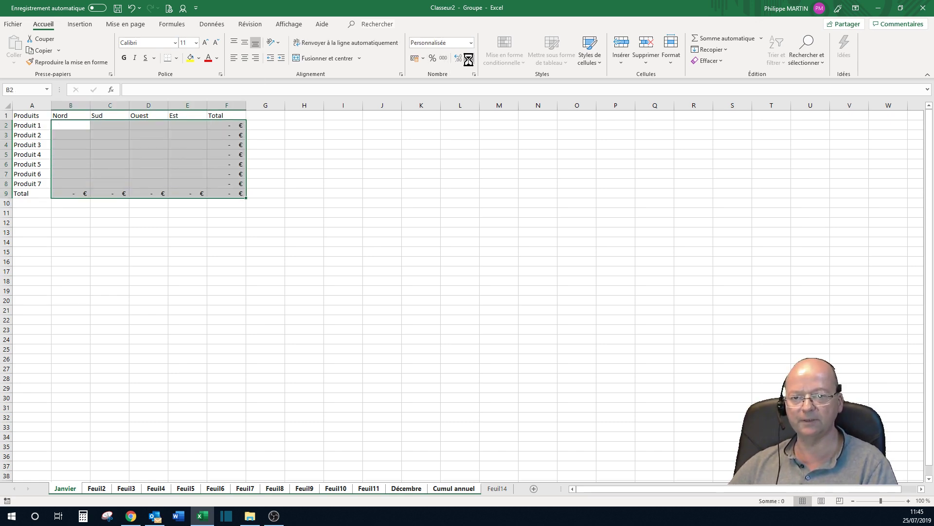
# Make the heading row, the product labels, the Total row and the Total column bold
pyautogui.click(30, 116)
pyautogui.moveTo(29, 116); pyautogui.dragTo(229, 119)
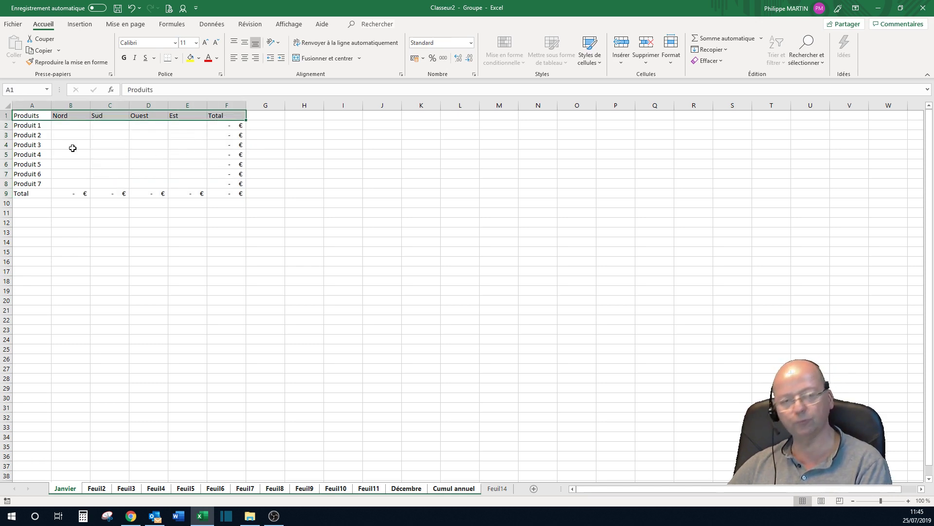
pyautogui.moveTo(27, 126); pyautogui.dragTo(228, 193)
pyautogui.moveTo(223, 125); pyautogui.dragTo(227, 183)
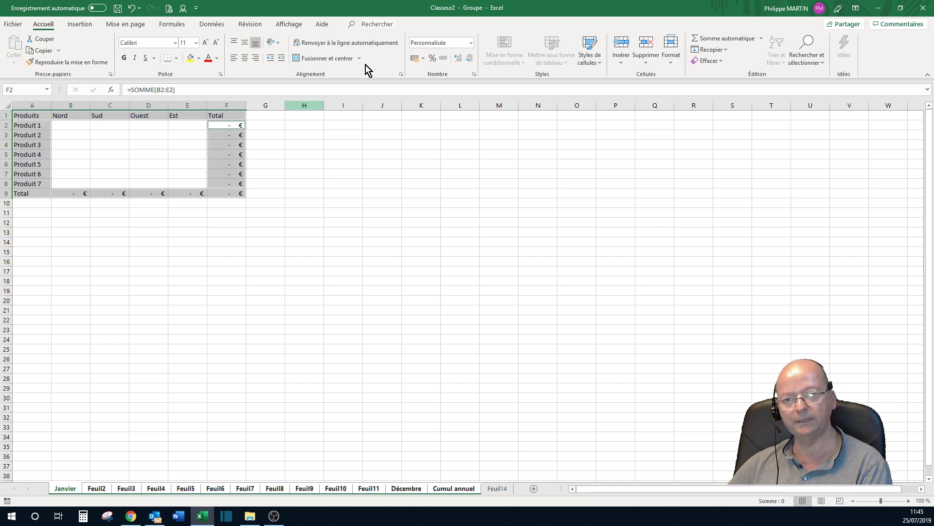
pyautogui.click(124, 58)
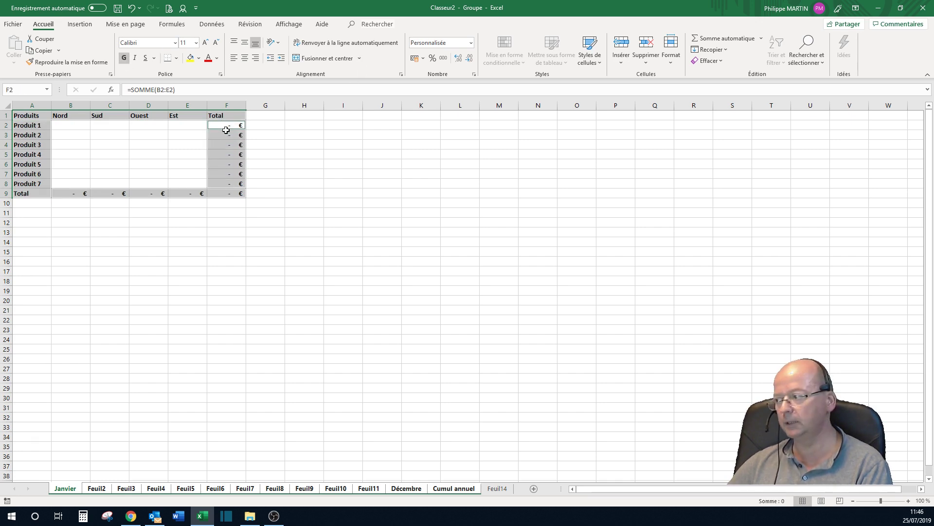
# Fill the total cells F2:F9 and B9:E9 with a light gold background colour
pyautogui.moveTo(225, 127); pyautogui.dragTo(229, 193)
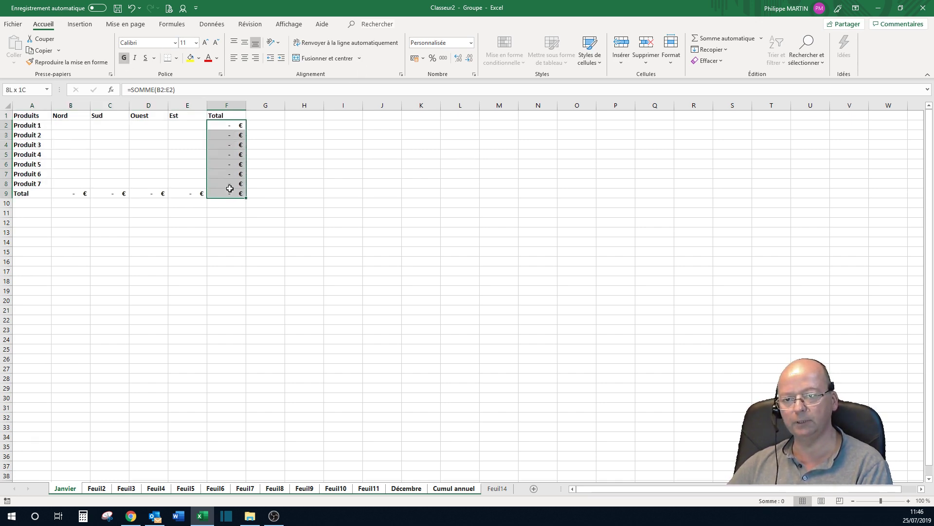
pyautogui.moveTo(77, 193); pyautogui.dragTo(188, 192)
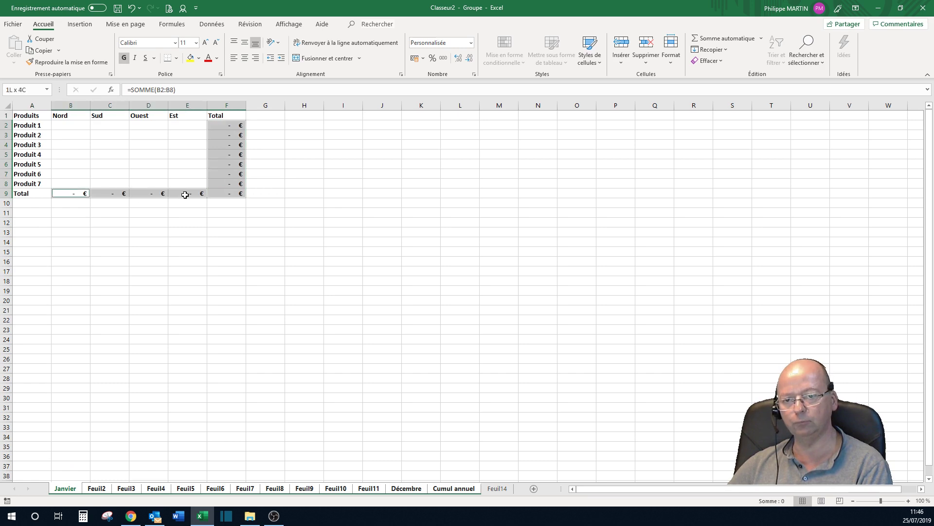
pyautogui.click(199, 58)
pyautogui.click(247, 97)
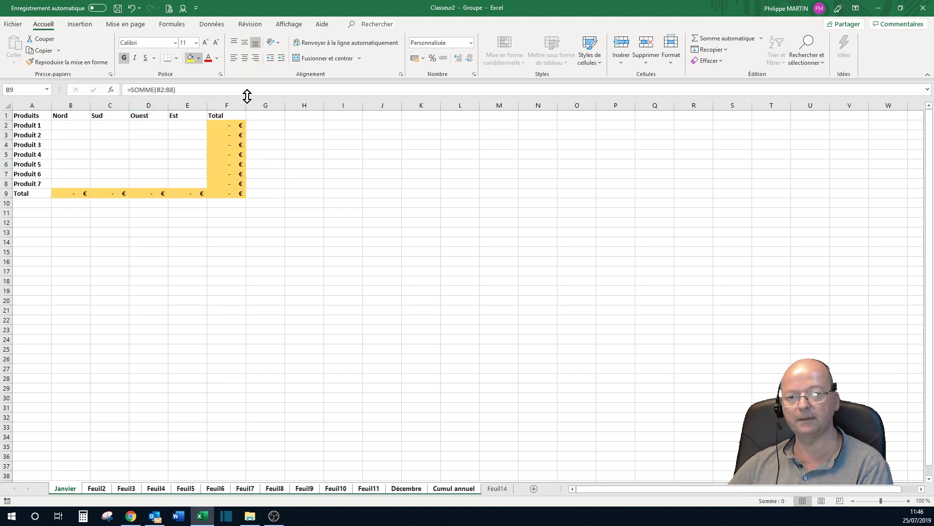
# Apply all borders to the table A1:F9 and widen column A to nearly twice its width
pyautogui.moveTo(30, 115); pyautogui.dragTo(227, 193)
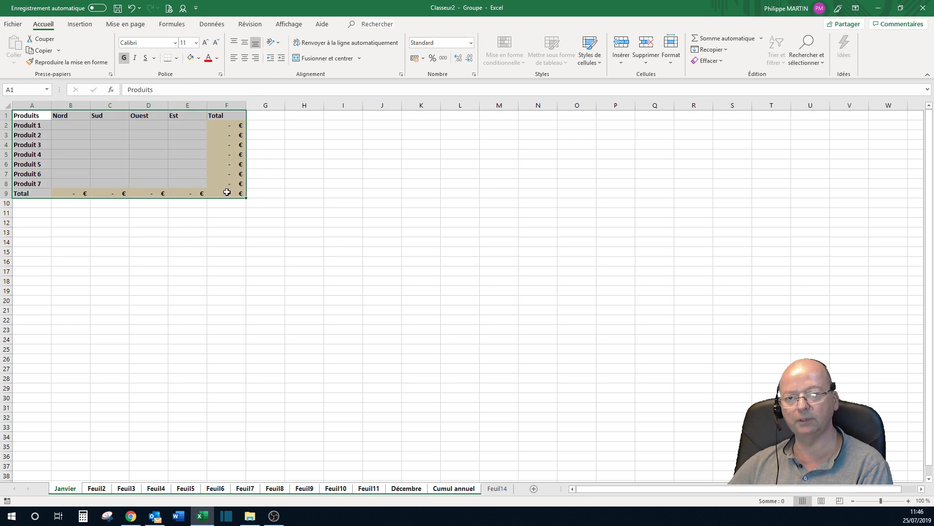
pyautogui.click(180, 60)
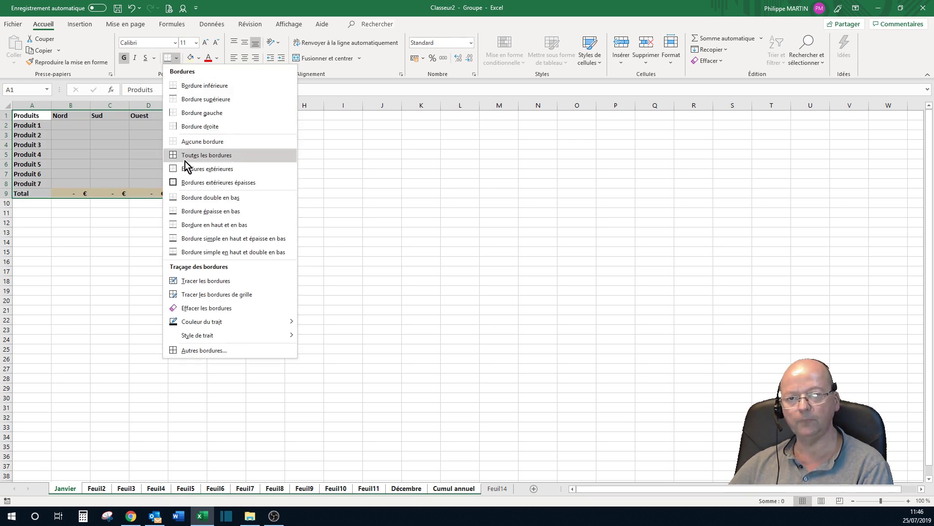
pyautogui.click(188, 160)
pyautogui.click(86, 146)
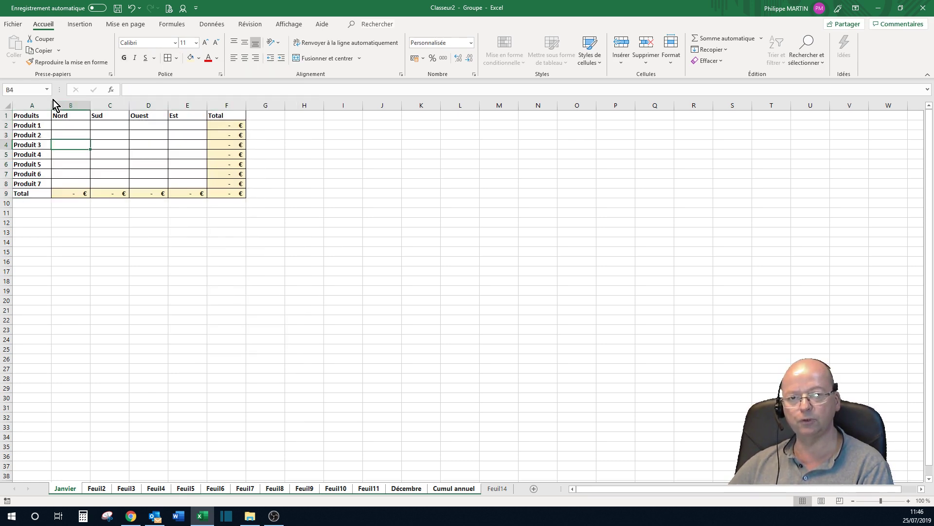
pyautogui.moveTo(51, 105); pyautogui.dragTo(84, 110)
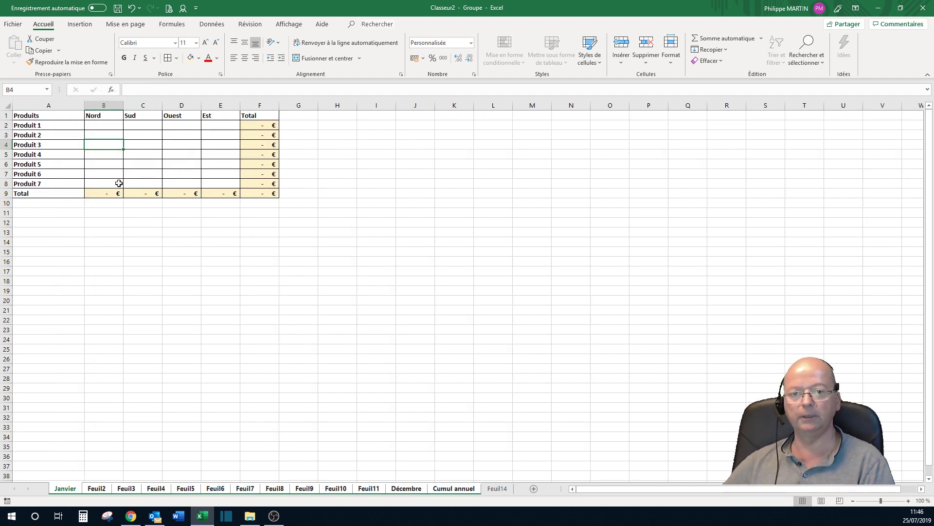
pyautogui.click(104, 125)
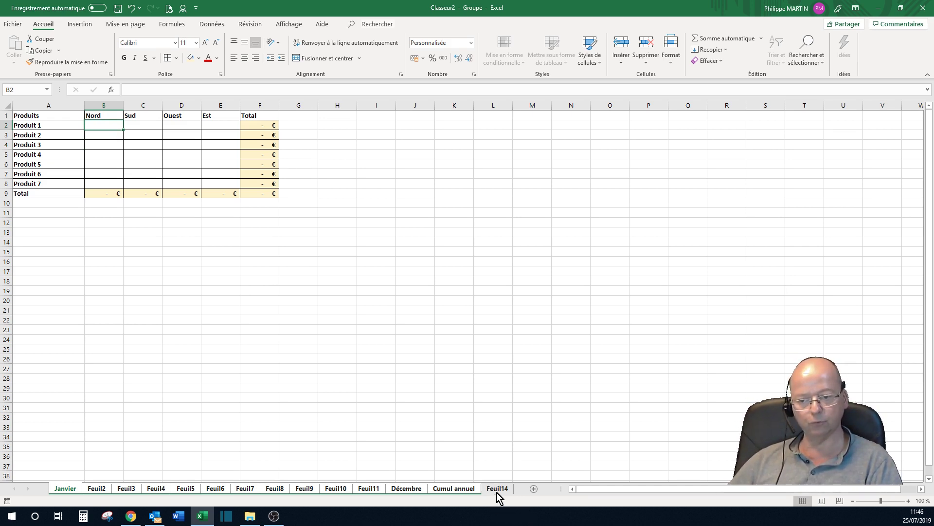
# Ungroup the sheets and check the table on the individual sheets up to Feuil8
pyautogui.rightClick(191, 493)
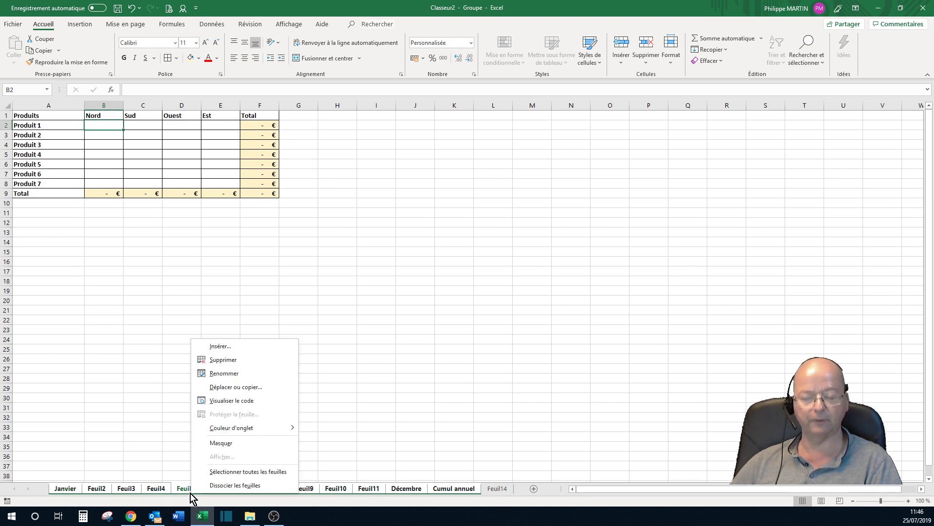
pyautogui.click(240, 485)
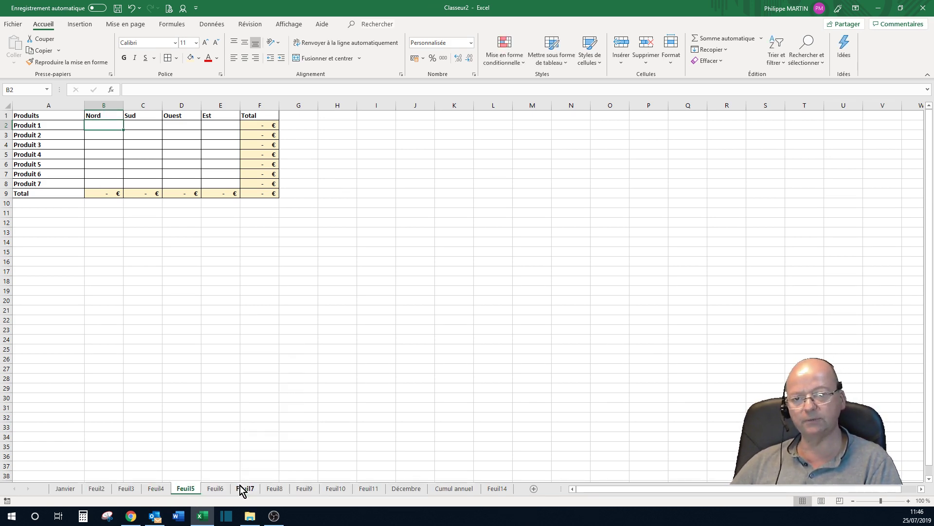
pyautogui.click(99, 488)
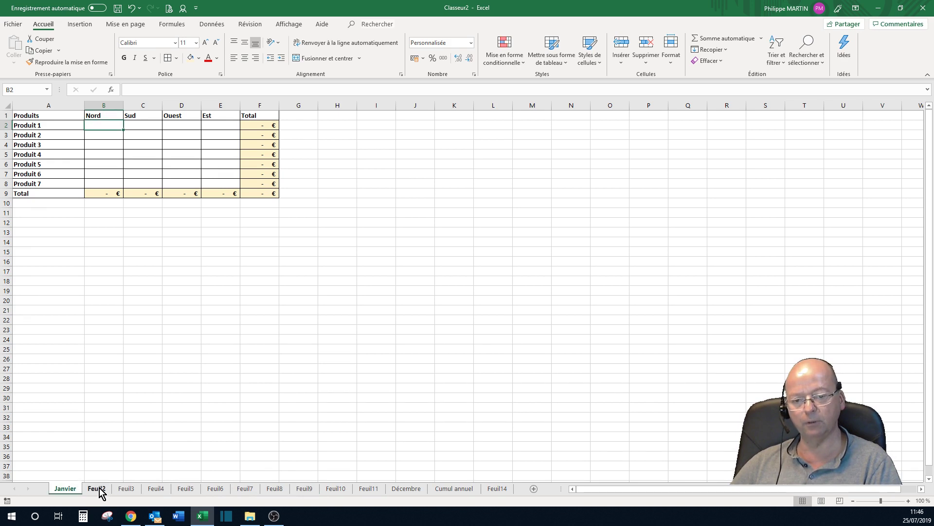
pyautogui.keyDown('ctrl'); pyautogui.click(125, 489); pyautogui.keyUp('ctrl')
pyautogui.click(161, 489)
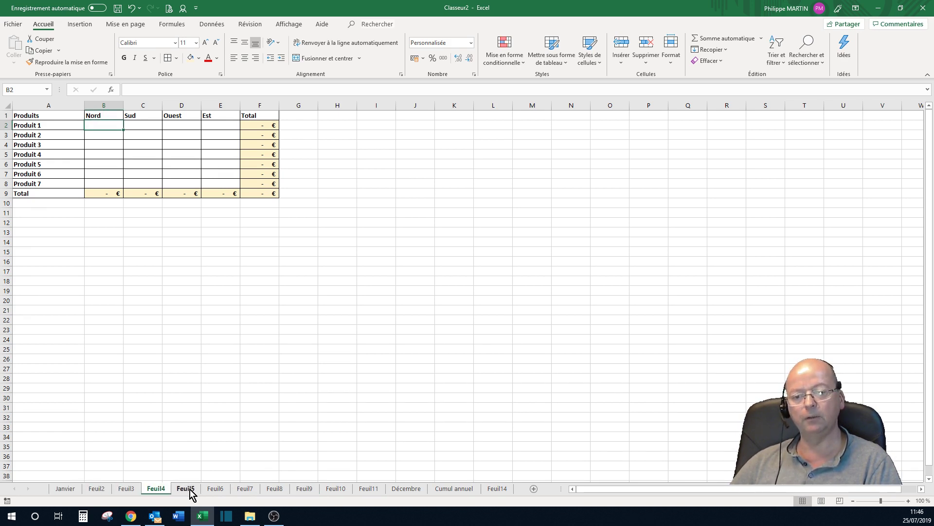
pyautogui.click(189, 489)
pyautogui.click(223, 490)
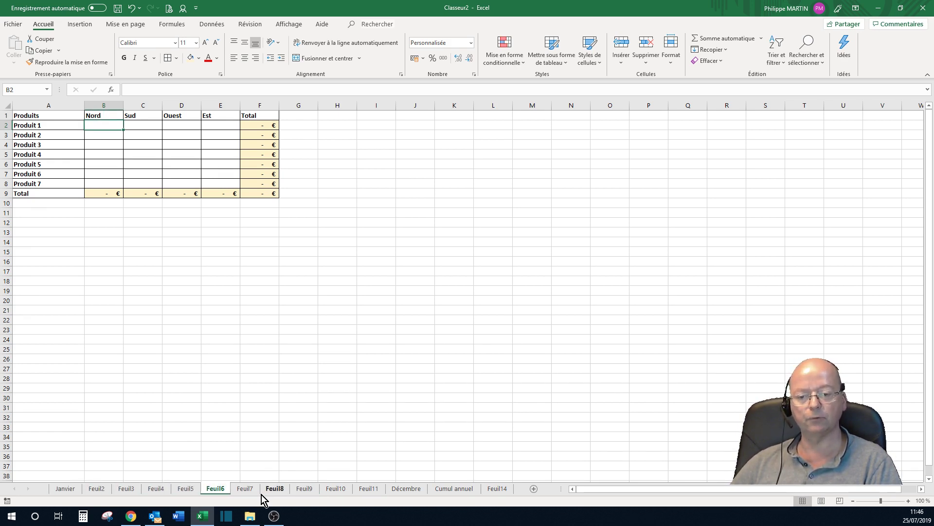
pyautogui.click(246, 489)
pyautogui.click(275, 489)
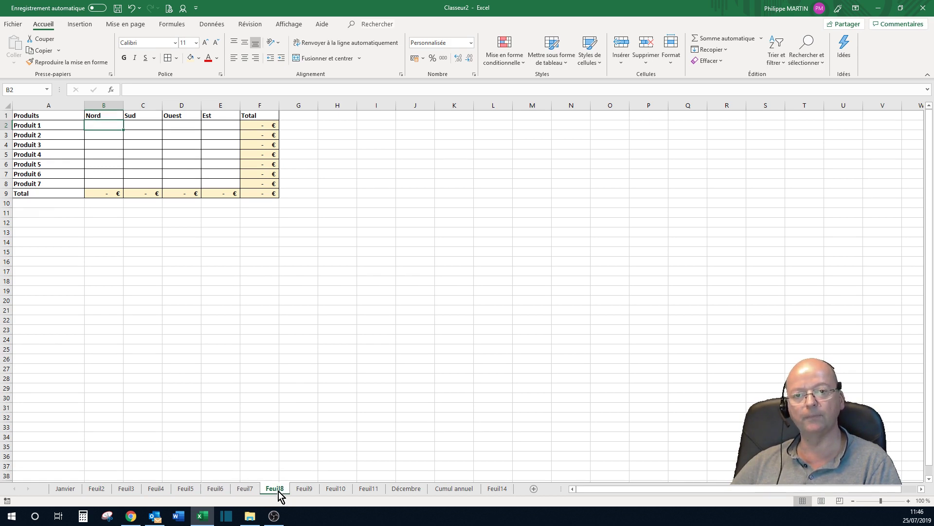
# Enter 10 in every cell of B2:E8 at once on the Janvier sheet only
pyautogui.click(60, 490)
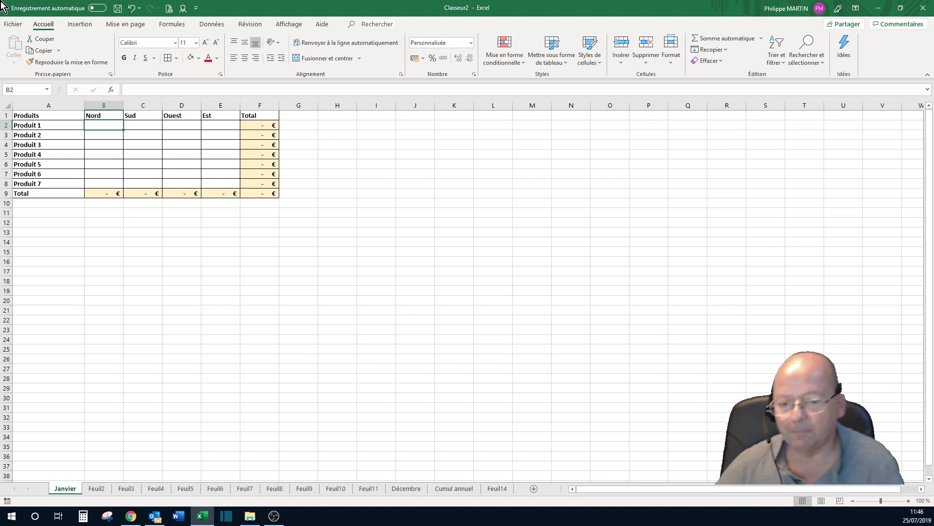
pyautogui.moveTo(110, 124); pyautogui.dragTo(223, 182)
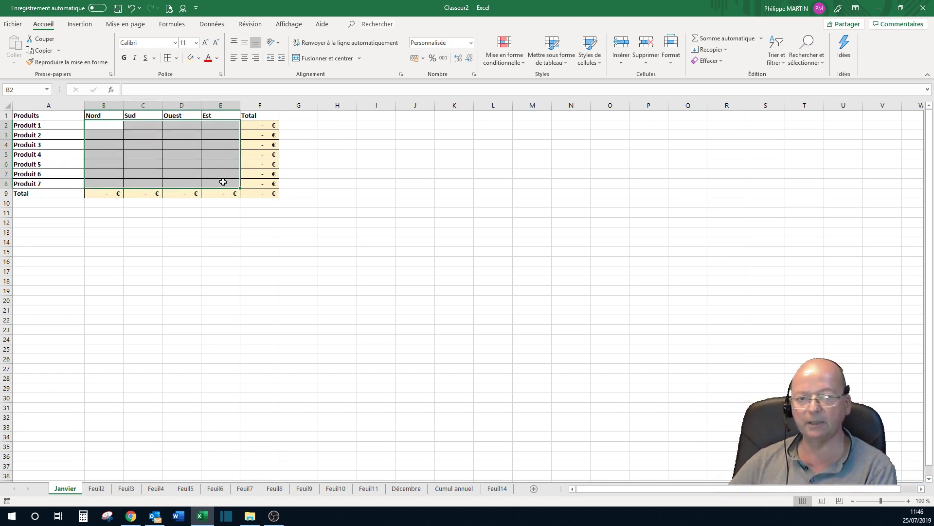
pyautogui.write('10')
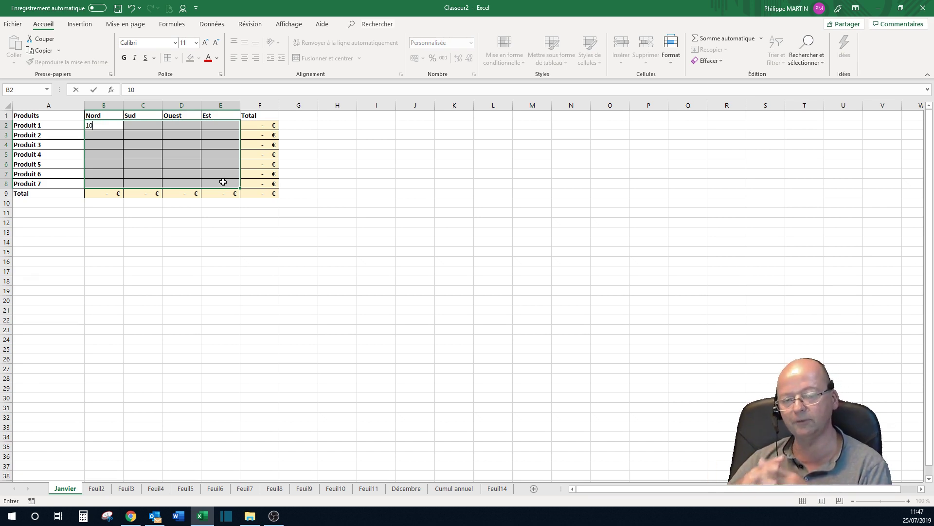
pyautogui.hotkey('ctrl', 'Return')
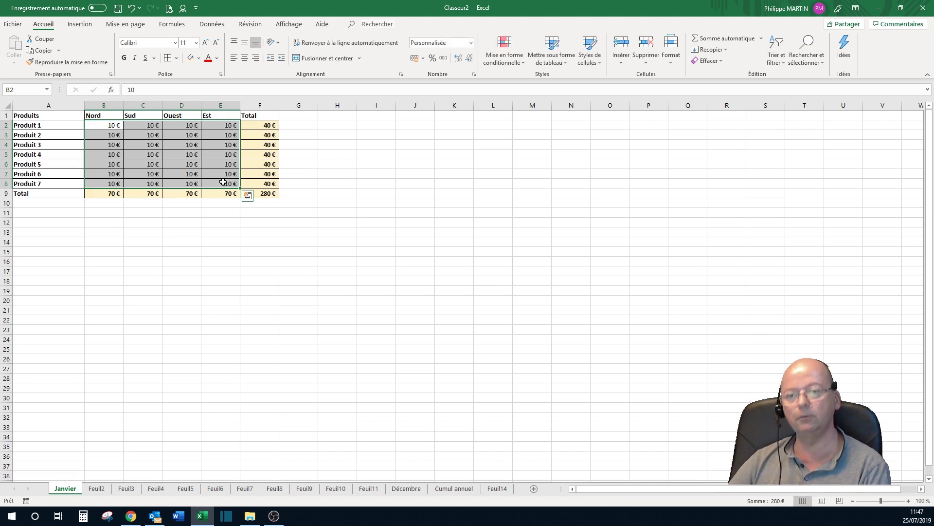
# Enter 20 in every cell of B2:E8 on the Feuil2 sheet
pyautogui.click(96, 124)
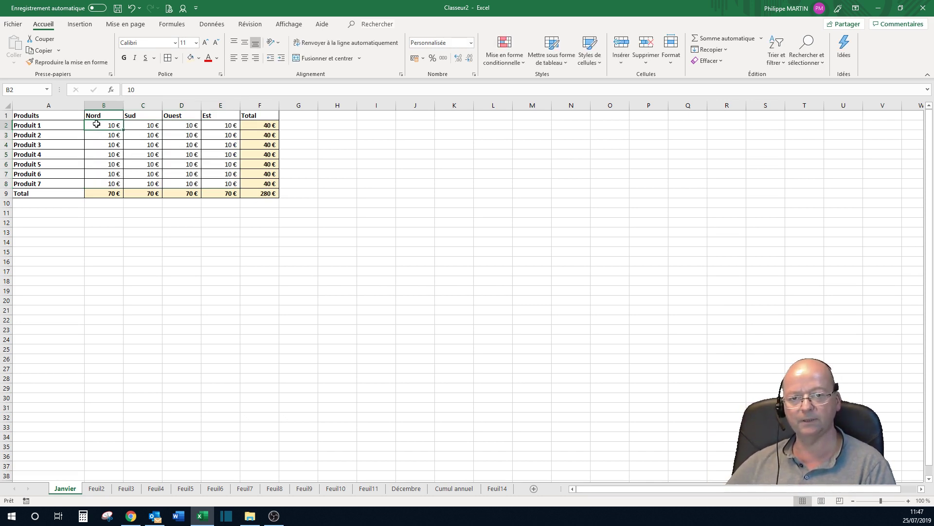
pyautogui.click(96, 489)
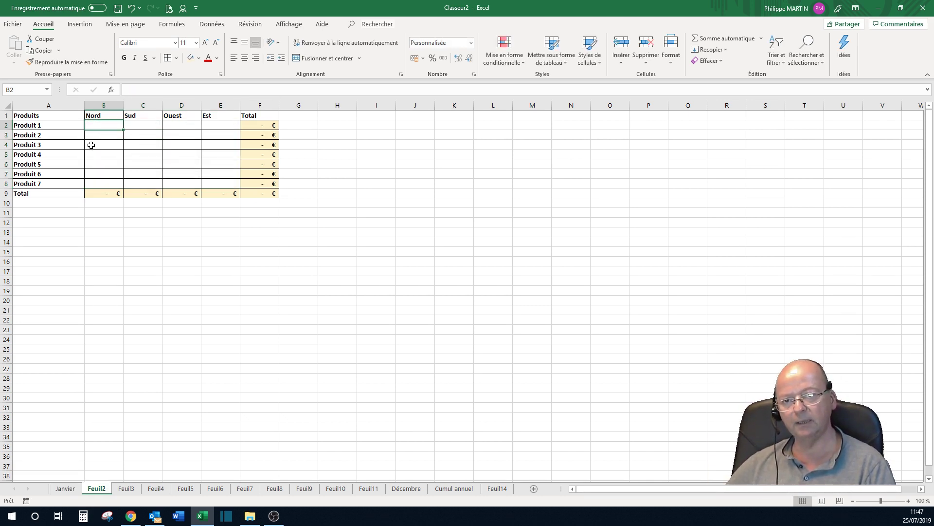
pyautogui.moveTo(99, 125)
pyautogui.mouseDown()
pyautogui.moveTo(208, 154)
pyautogui.moveTo(219, 182)
pyautogui.mouseUp()
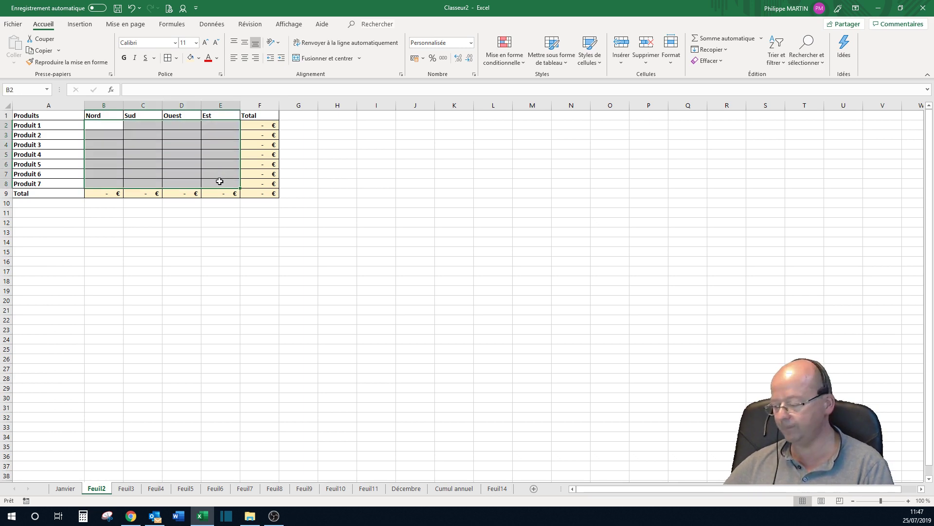
pyautogui.write('20 €\t20 €\t20 €\t20 € 20 €\t20 €\t20 €\t20 € 20 €\t20 €\t20 €\t20 € 20 €\t20 €\t20 €\t20 € 20 €\t20 €\t20 €\t20 € 20 €\t20 €\t20 €\t20 € 20 €\t20 €\t20 €\t20 €')
pyautogui.click(130, 221)
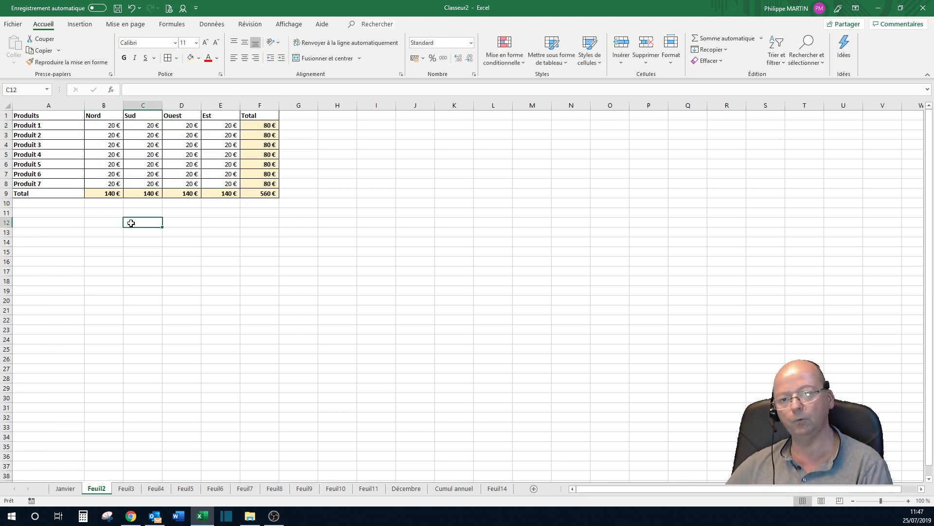
# Enter 30 in every cell of B2:E8 at once on the Feuil3 sheet
pyautogui.click(128, 488)
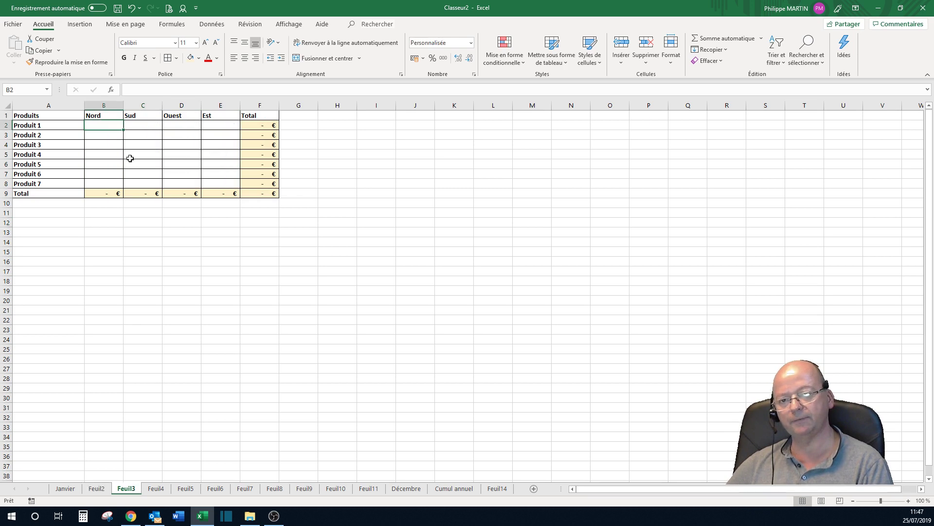
pyautogui.moveTo(106, 126)
pyautogui.mouseDown()
pyautogui.moveTo(159, 125)
pyautogui.moveTo(215, 183)
pyautogui.mouseUp()
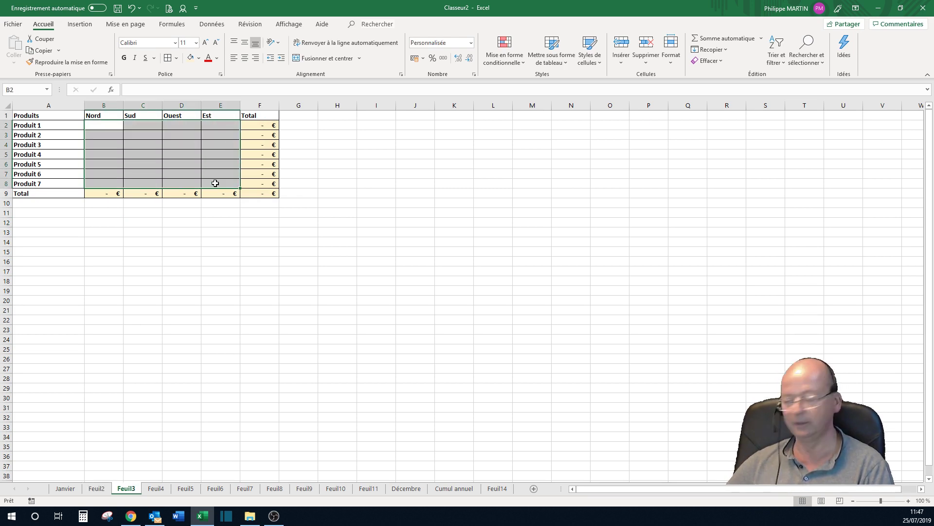
pyautogui.write('30')
pyautogui.hotkey('ctrl', 'Return')
pyautogui.click(197, 242)
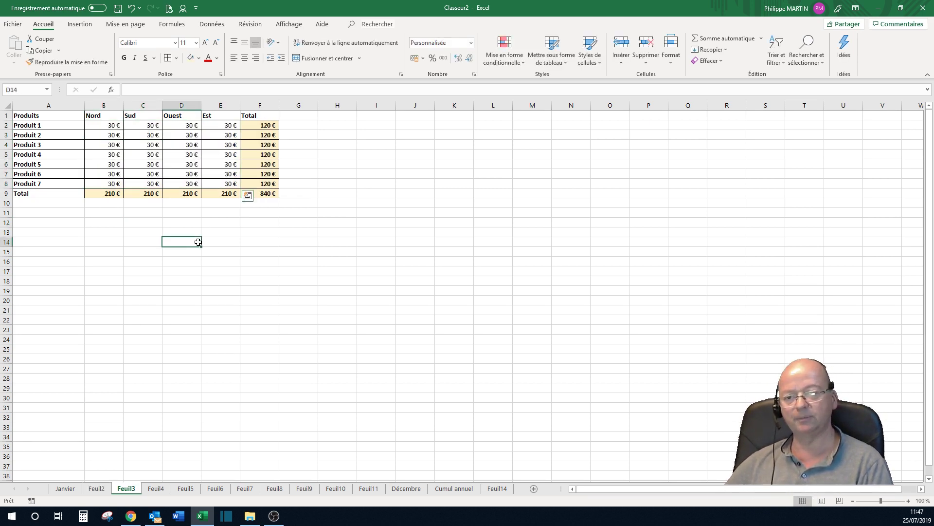
# Enter 40 in every cell of B2:E8 at once on the Feuil4 sheet
pyautogui.click(156, 489)
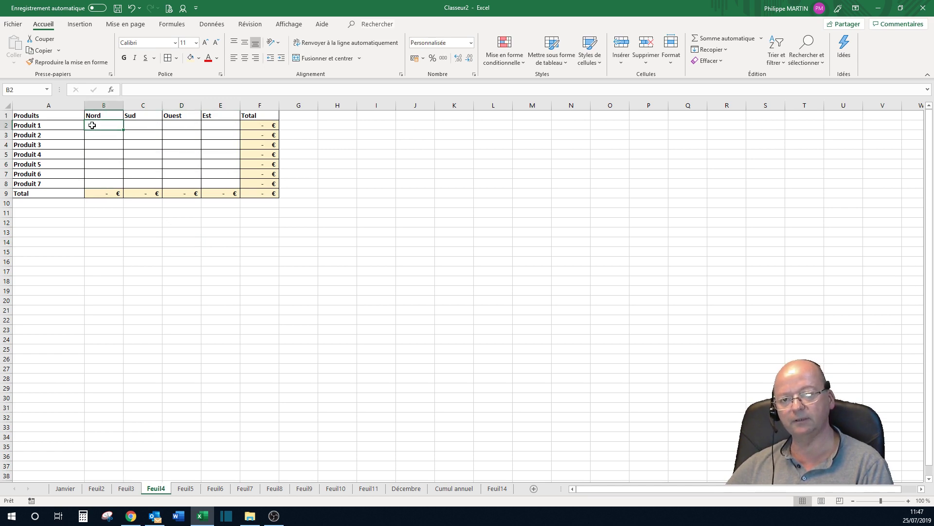
pyautogui.moveTo(95, 125); pyautogui.dragTo(225, 185)
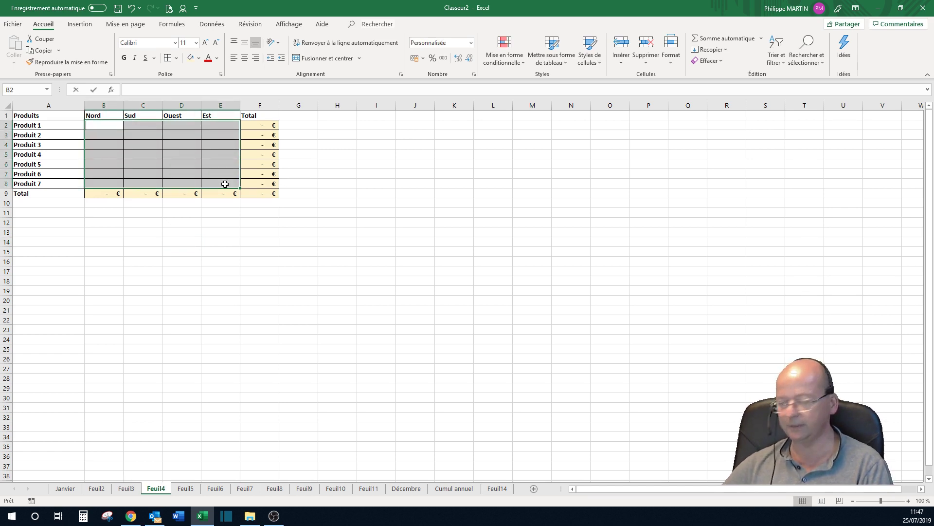
pyautogui.write('40')
pyautogui.hotkey('ctrl', 'Return')
pyautogui.click(197, 224)
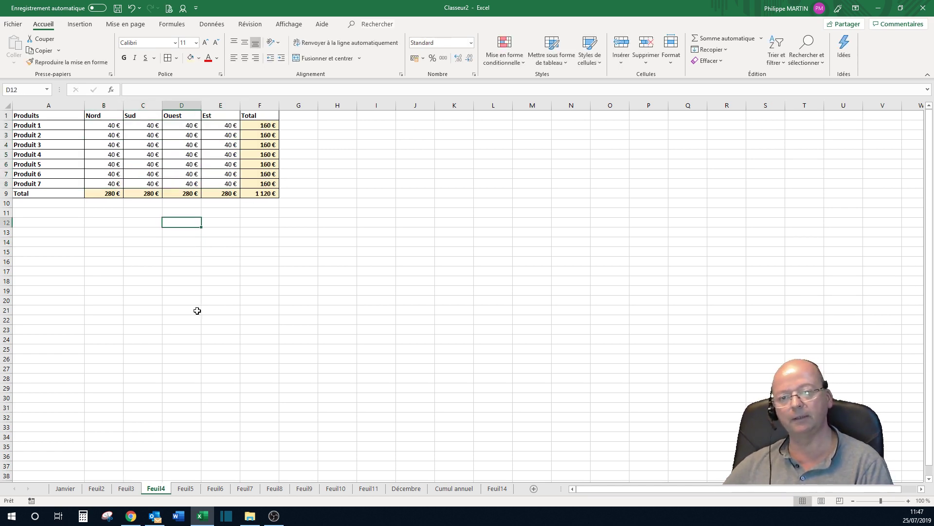
# Review the filled tables on the sheets Janvier through Feuil4
pyautogui.click(71, 490)
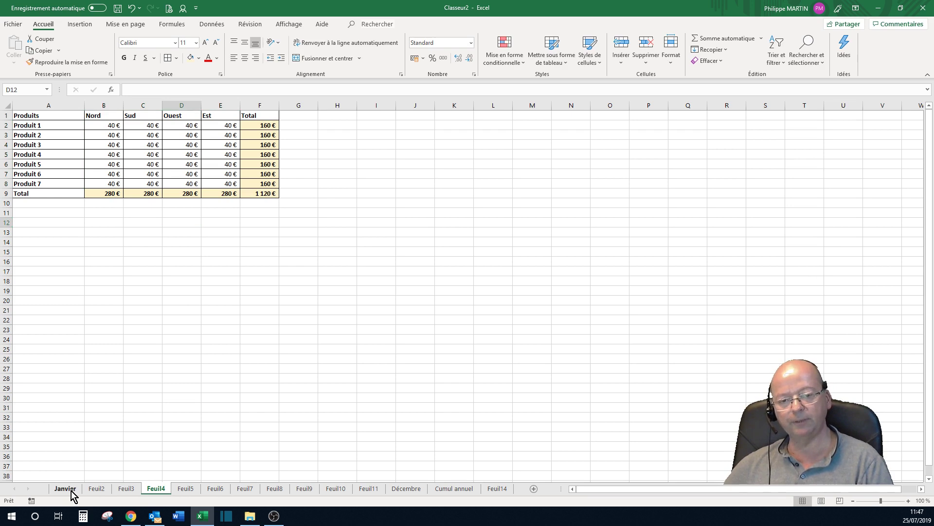
pyautogui.click(106, 489)
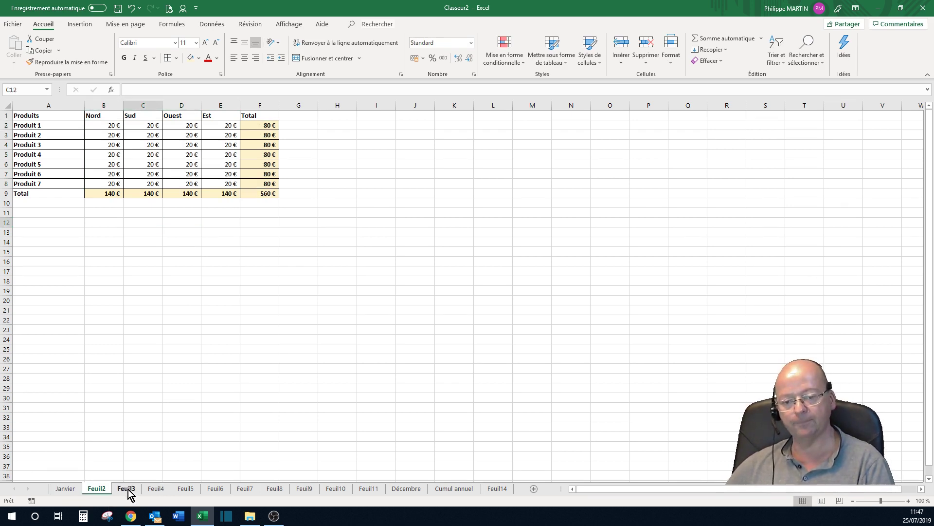
pyautogui.click(127, 490)
pyautogui.click(156, 490)
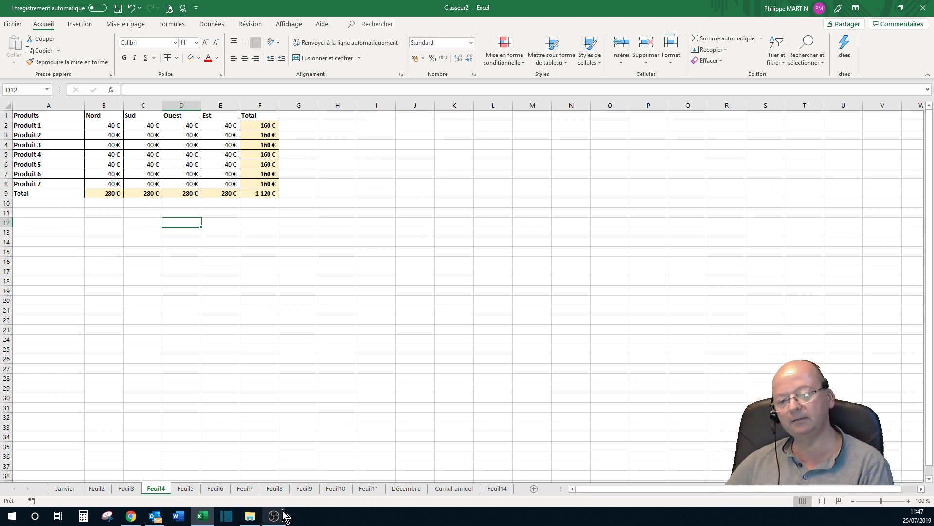
# Group the sheets Janvier through Cumul annuel and insert a row above Total, labelled Produit 8 by extending the product series
pyautogui.click(66, 489)
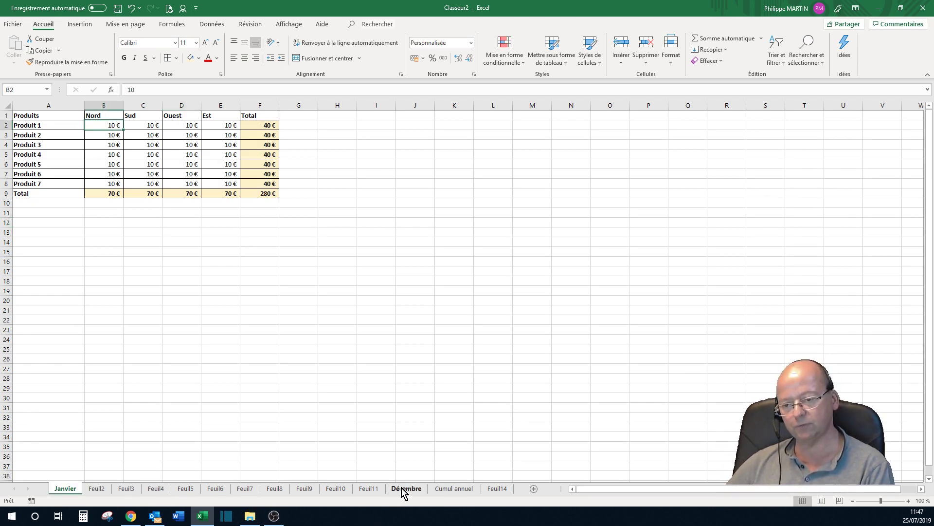
pyautogui.keyDown('shift'); pyautogui.click(442, 489); pyautogui.keyUp('shift')
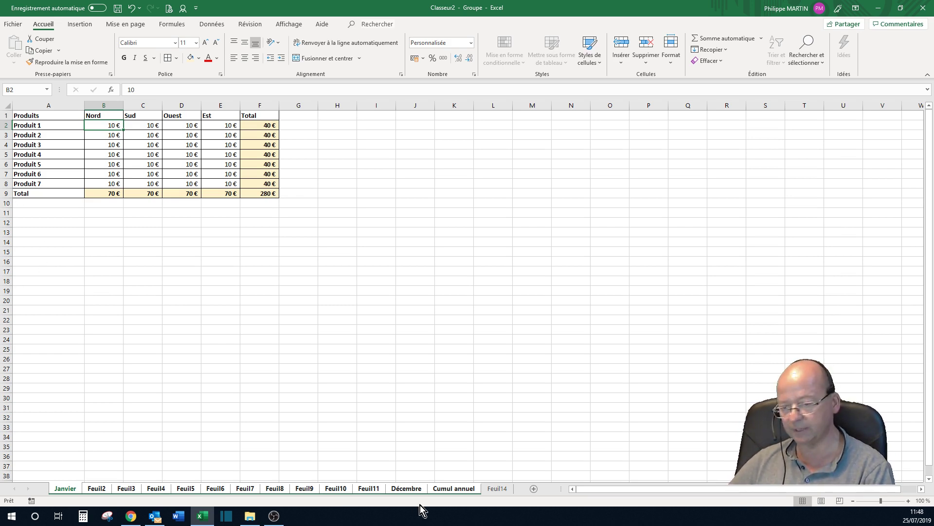
pyautogui.rightClick(4, 193)
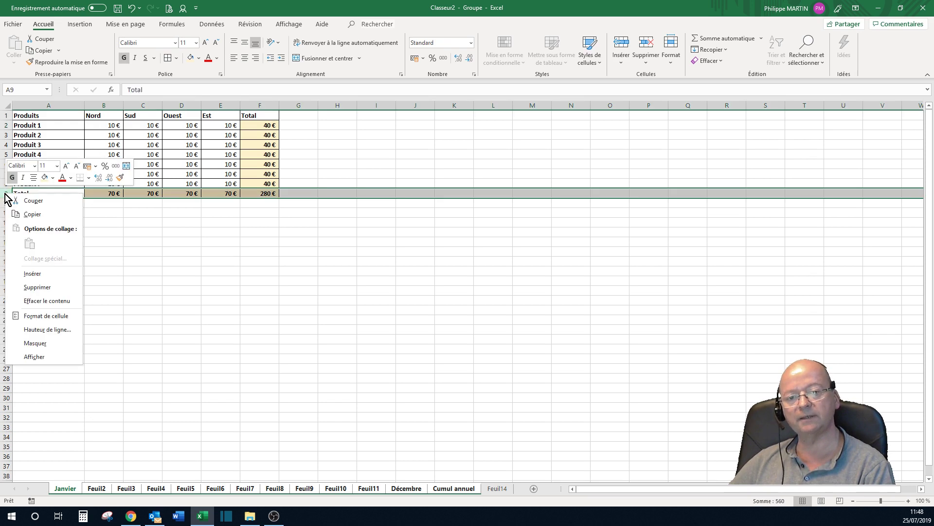
pyautogui.click(42, 275)
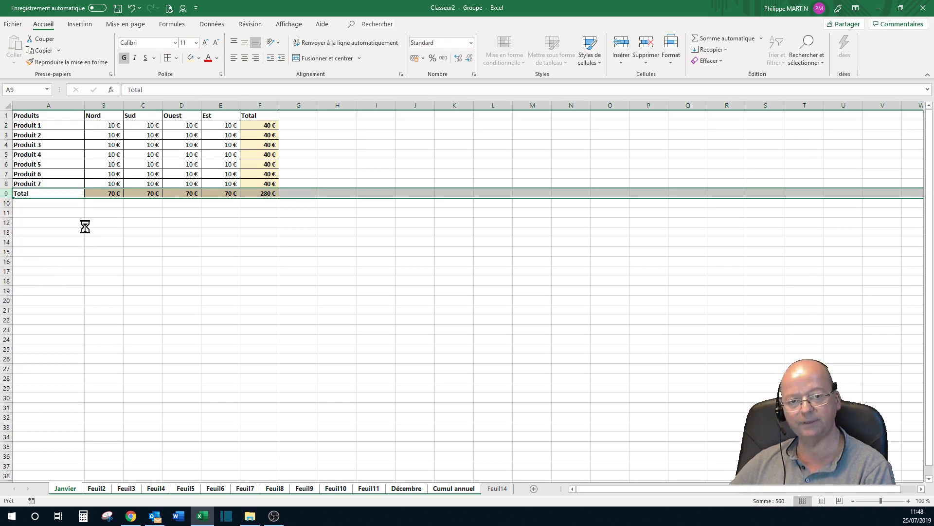
pyautogui.click(81, 186)
pyautogui.moveTo(84, 189)
pyautogui.mouseDown()
pyautogui.moveTo(95, 201)
pyautogui.moveTo(100, 193)
pyautogui.mouseUp()
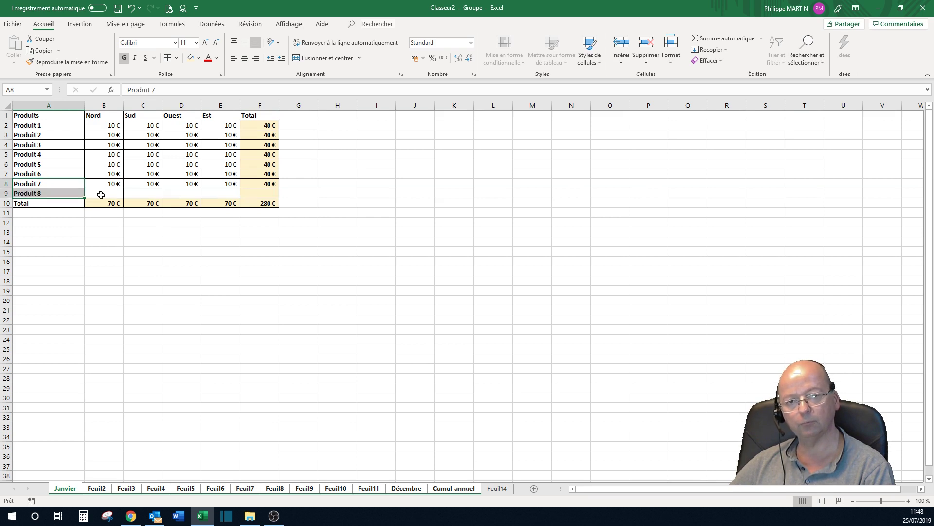
# Extend the Nord total formula in B10 to cover B2:B9, so it reads =SOMME(B2:B9)
pyautogui.click(108, 205)
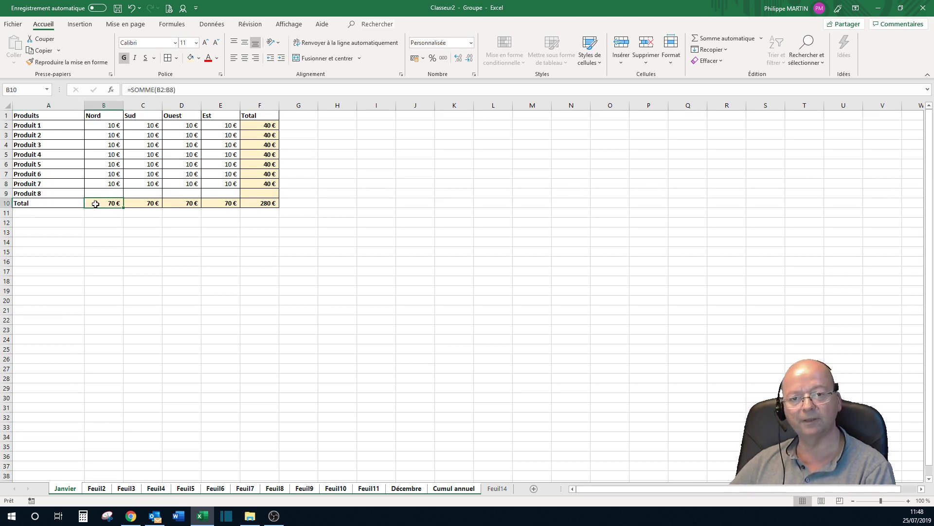
pyautogui.doubleClick(96, 204)
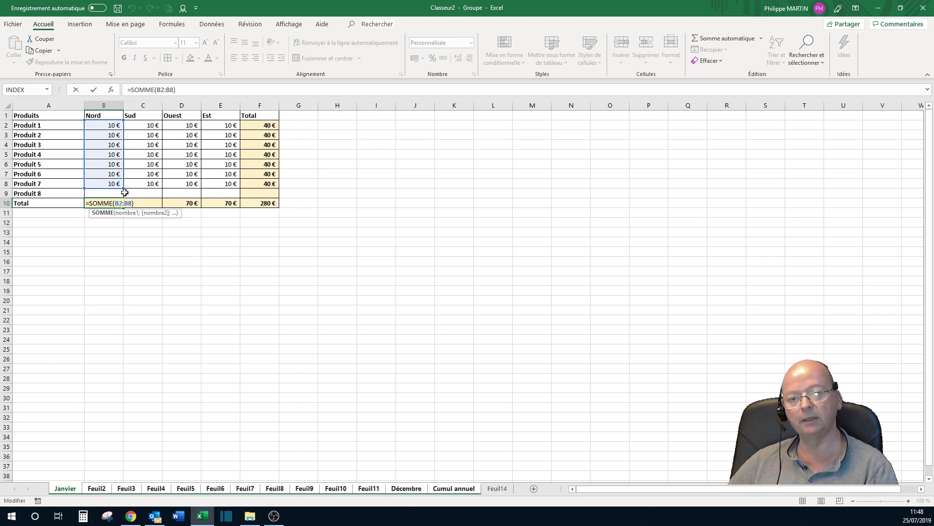
pyautogui.moveTo(125, 188); pyautogui.dragTo(125, 198)
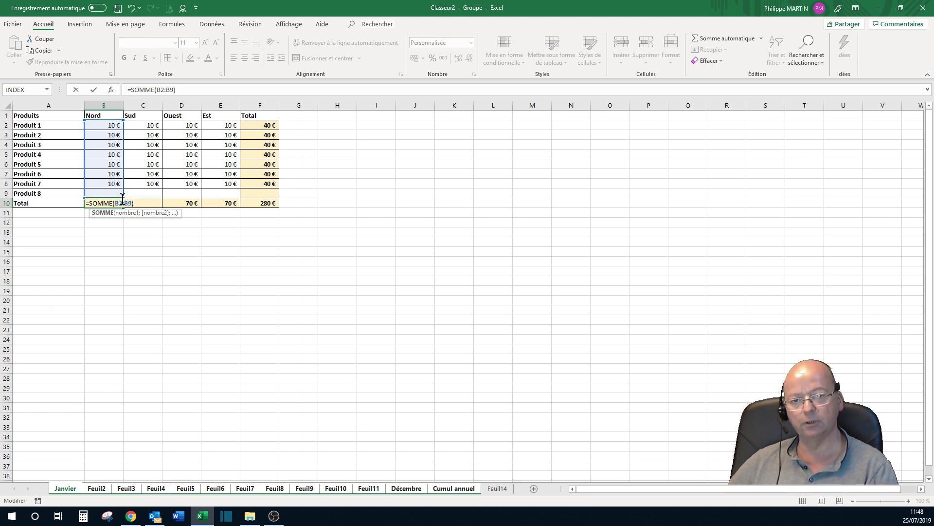
pyautogui.press('Return')
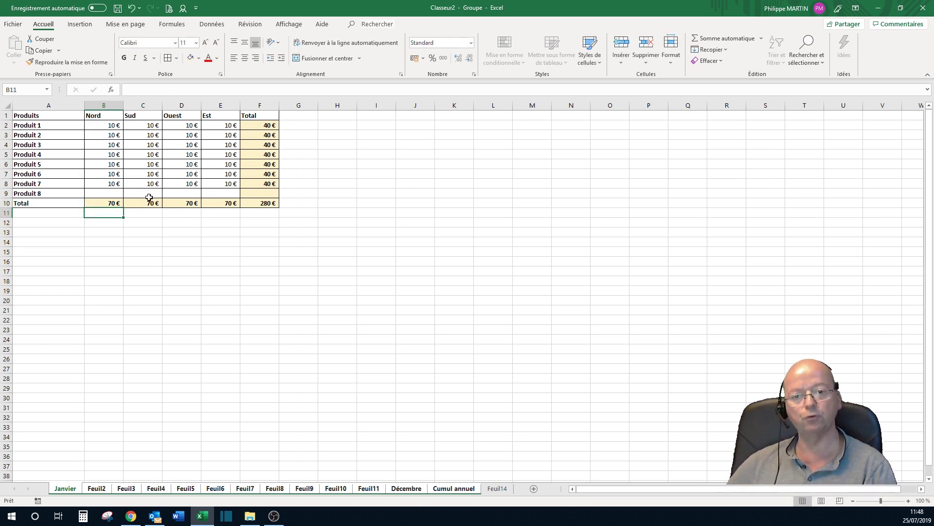
# Copy the B10 total formula across to F10 and fill the row total formula down to F9 for Produit 8
pyautogui.click(117, 201)
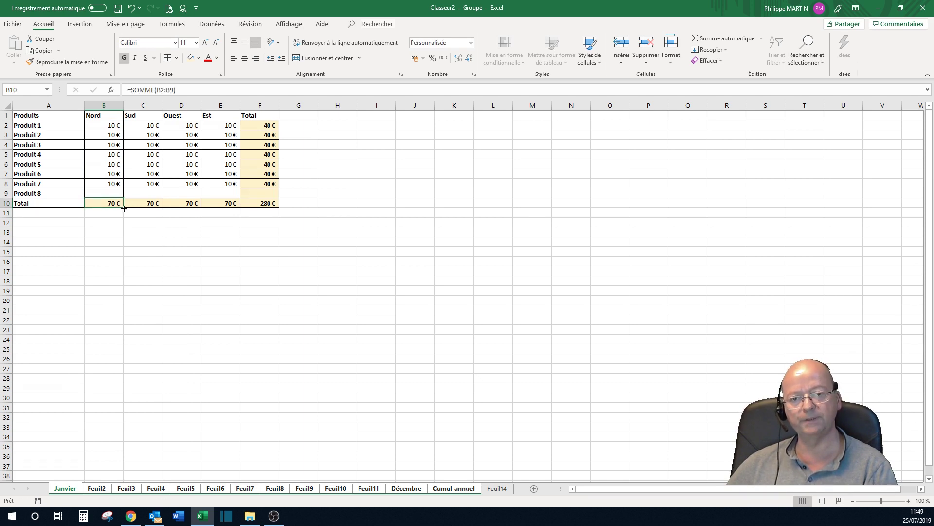
pyautogui.moveTo(124, 208); pyautogui.dragTo(278, 195)
pyautogui.click(268, 184)
pyautogui.click(99, 193)
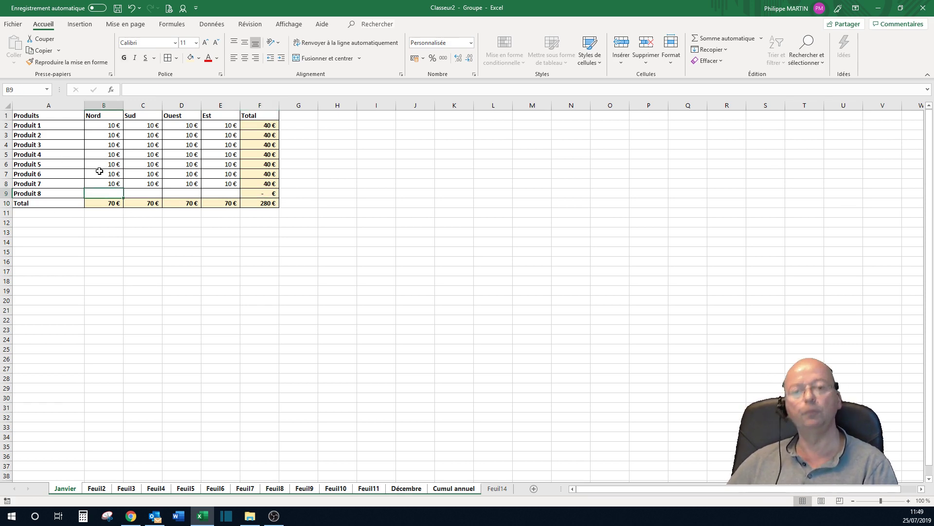
# Ungroup the sheets and check the added Produit 8 row on the sheets Janvier through Feuil4
pyautogui.rightClick(332, 488)
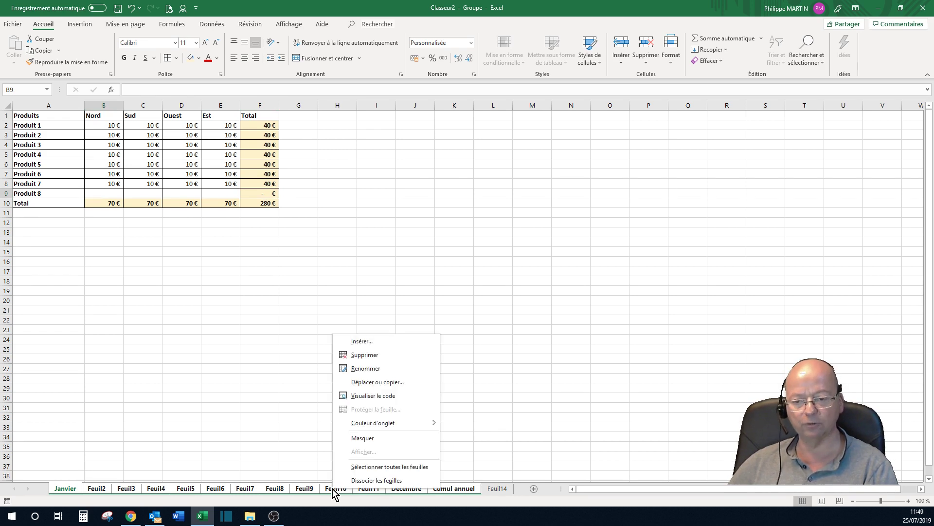
pyautogui.click(371, 481)
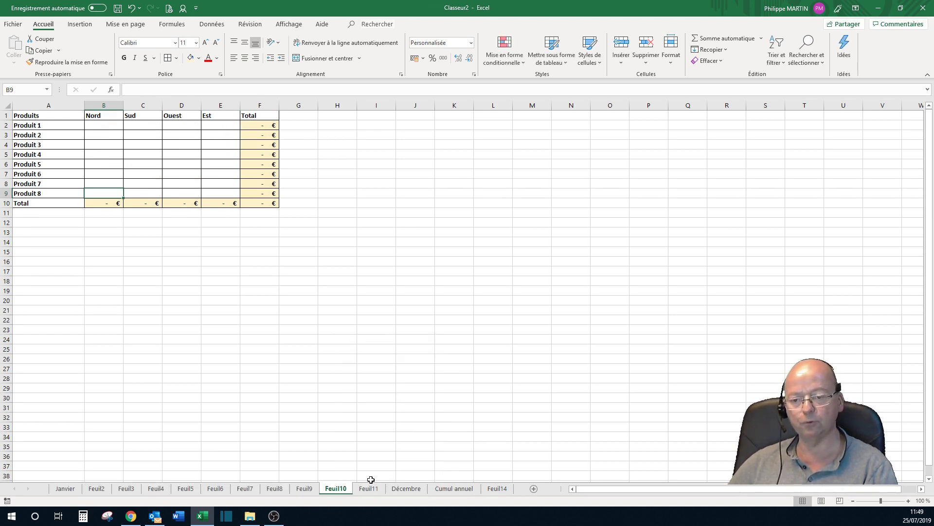
pyautogui.click(72, 489)
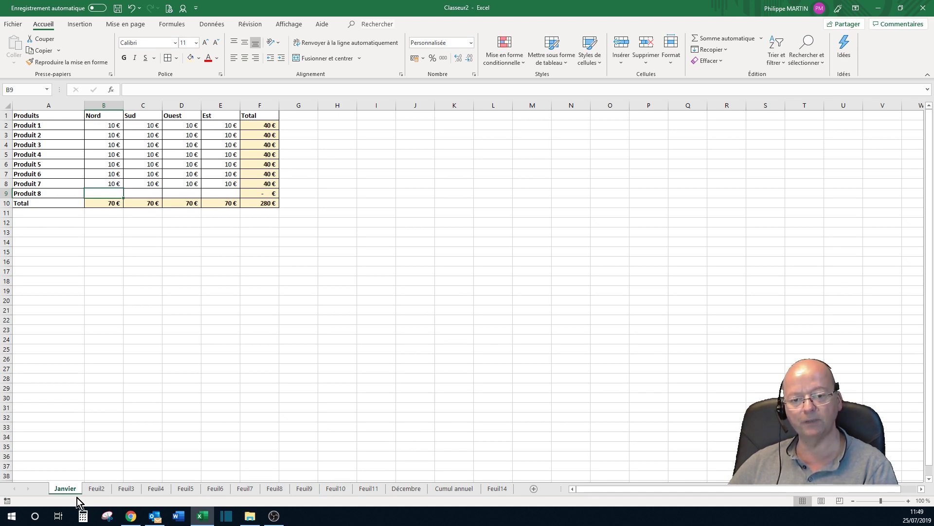
pyautogui.click(98, 489)
pyautogui.click(127, 489)
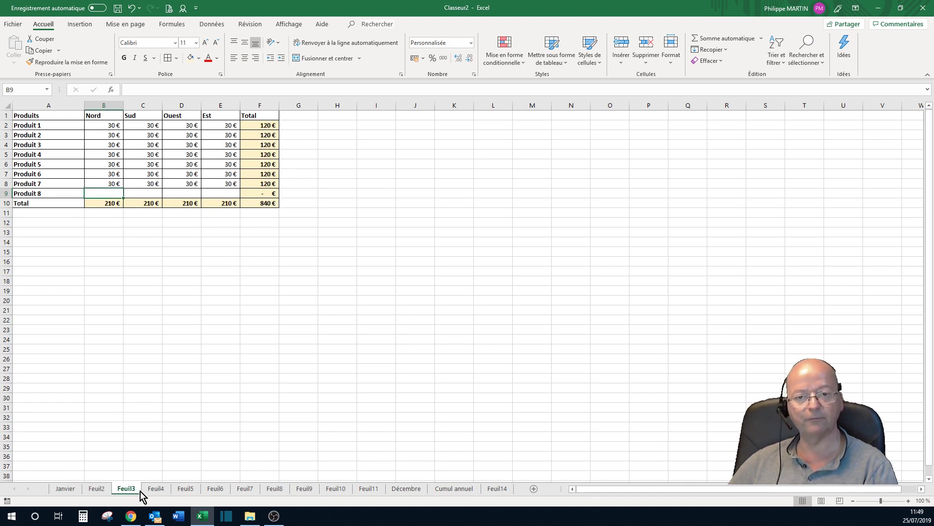
pyautogui.click(152, 489)
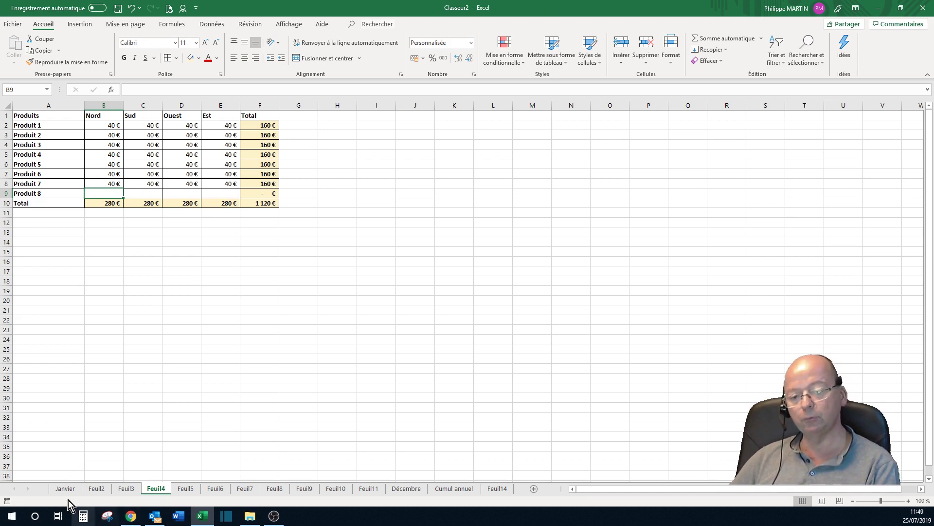
# Regroup the sheets Janvier through Cumul annuel and format the totals B10:F10 with a green font at size 14
pyautogui.keyDown('shift'); pyautogui.click(447, 490); pyautogui.keyUp('shift')
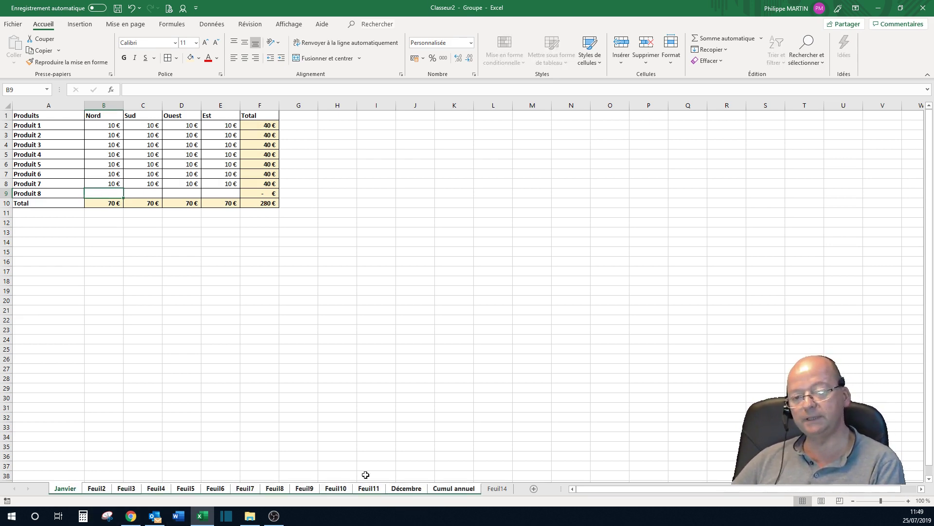
pyautogui.click(266, 202)
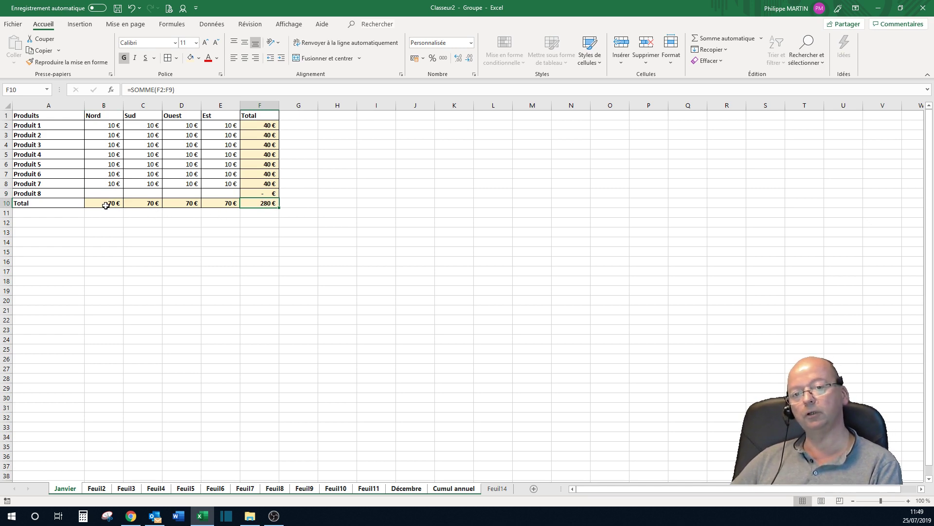
pyautogui.moveTo(107, 203); pyautogui.dragTo(255, 205)
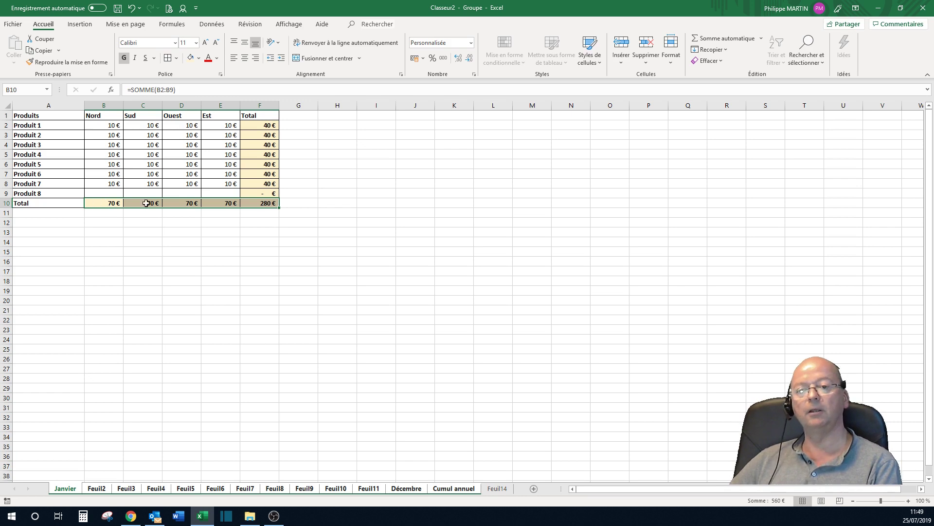
pyautogui.click(217, 59)
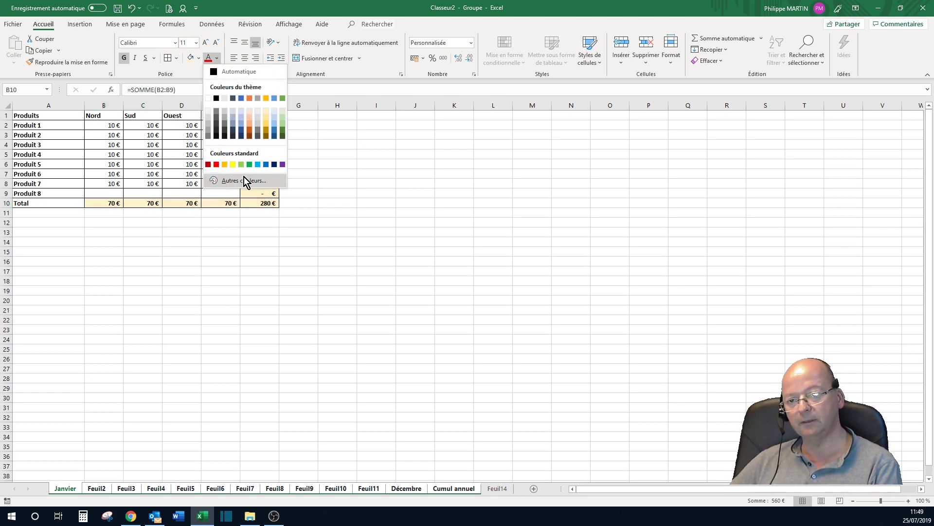
pyautogui.click(252, 164)
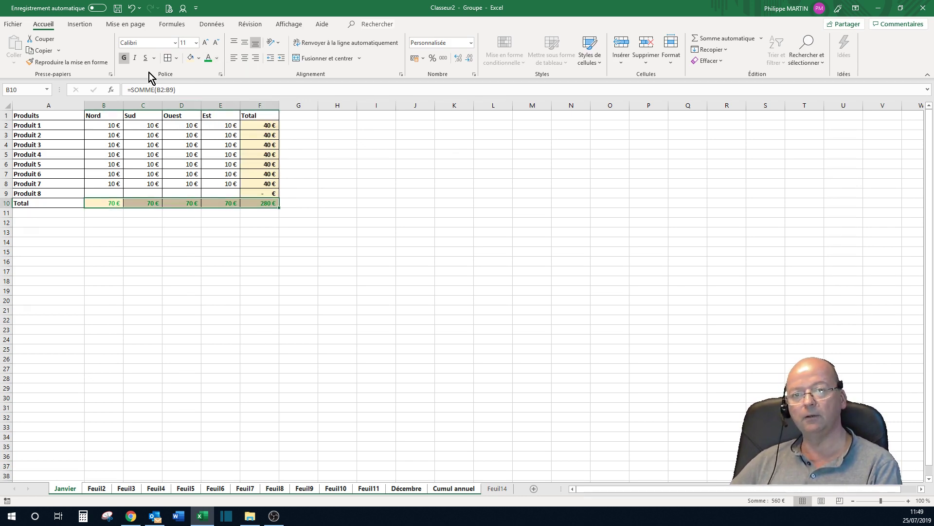
pyautogui.click(205, 42)
pyautogui.click(205, 42)
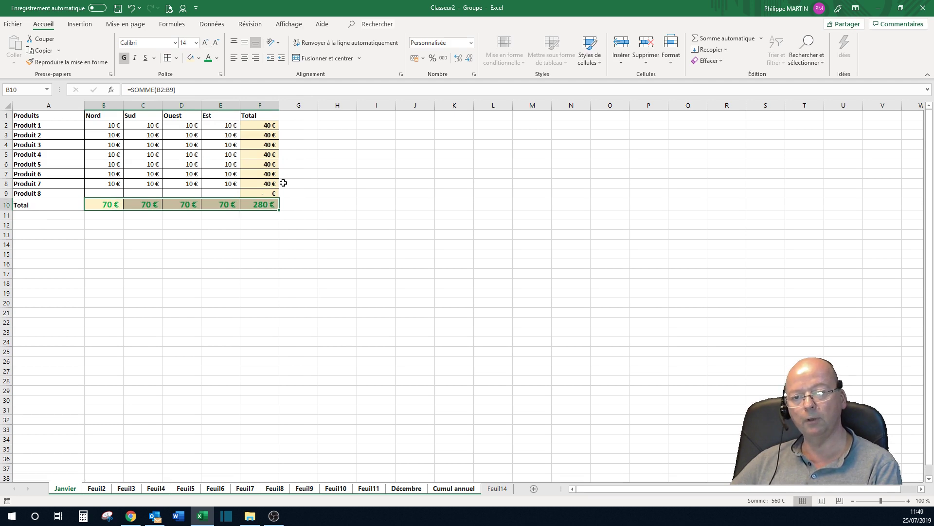
# Select cell B2 on the grouped sheets and ungroup the sheets Janvier through Cumul annuel
pyautogui.click(106, 125)
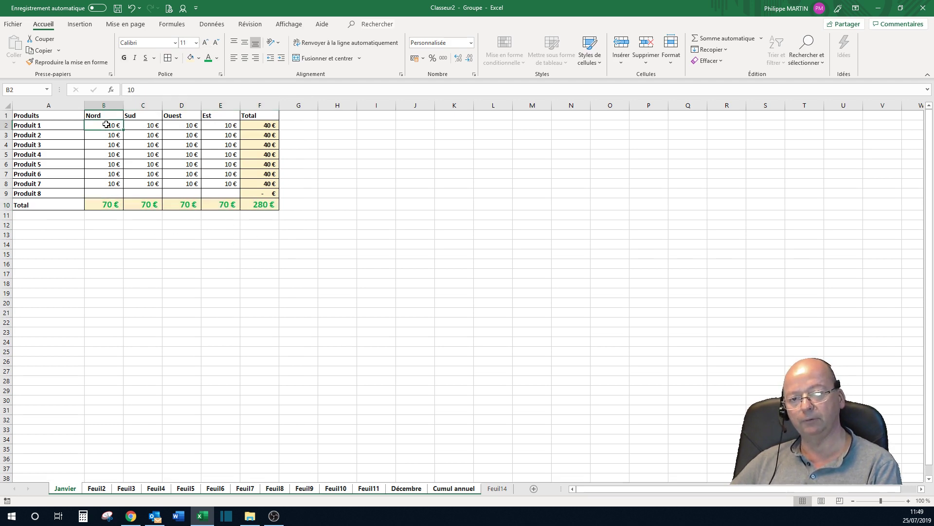
pyautogui.rightClick(144, 486)
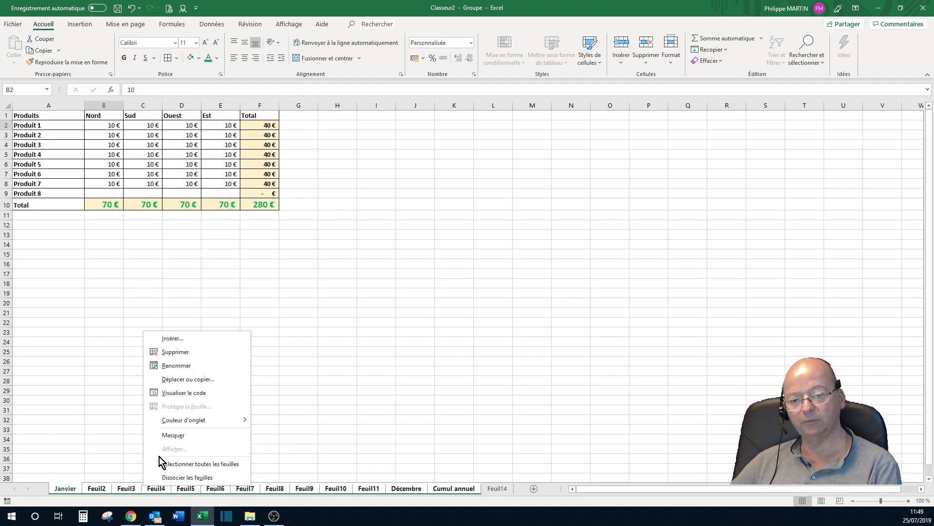
pyautogui.click(199, 477)
# Check the format of the totals row on the sheets Janvier through Feuil6 and return to cell D15 on Janvier
pyautogui.click(74, 489)
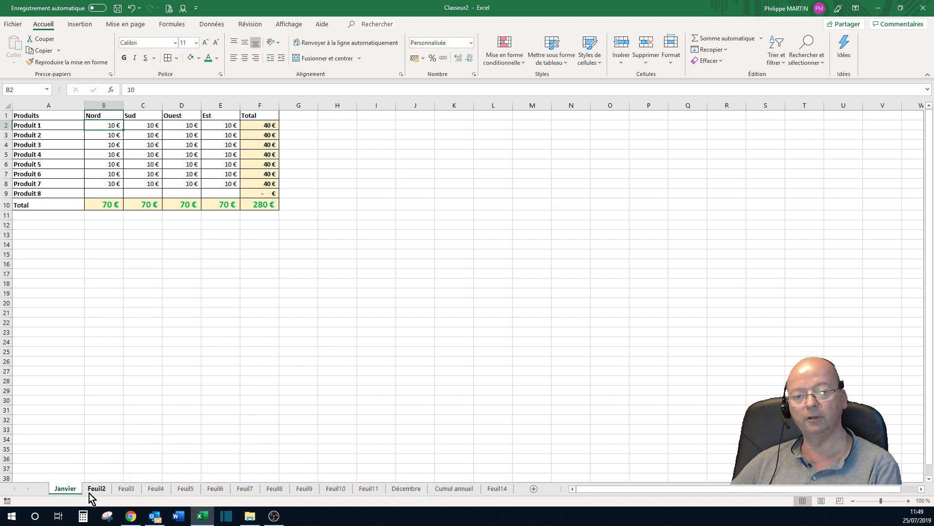
pyautogui.click(98, 489)
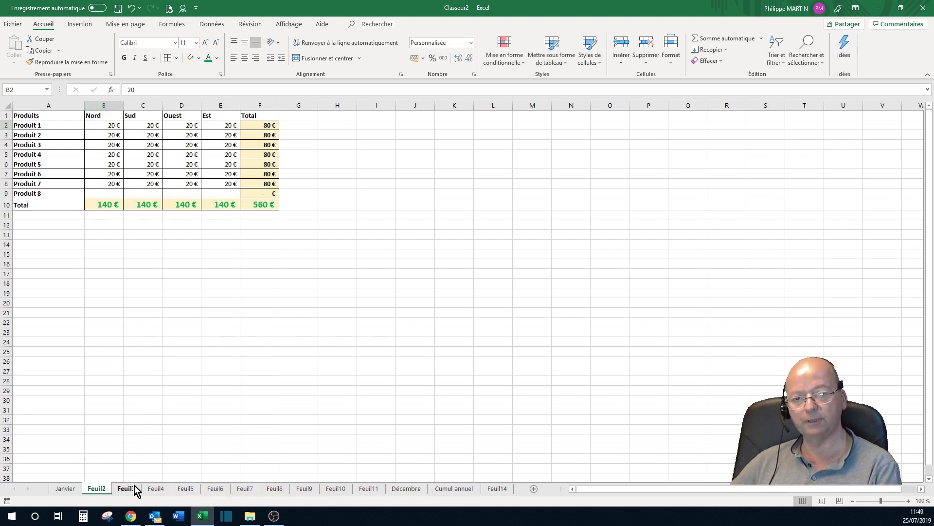
pyautogui.click(135, 487)
pyautogui.click(149, 488)
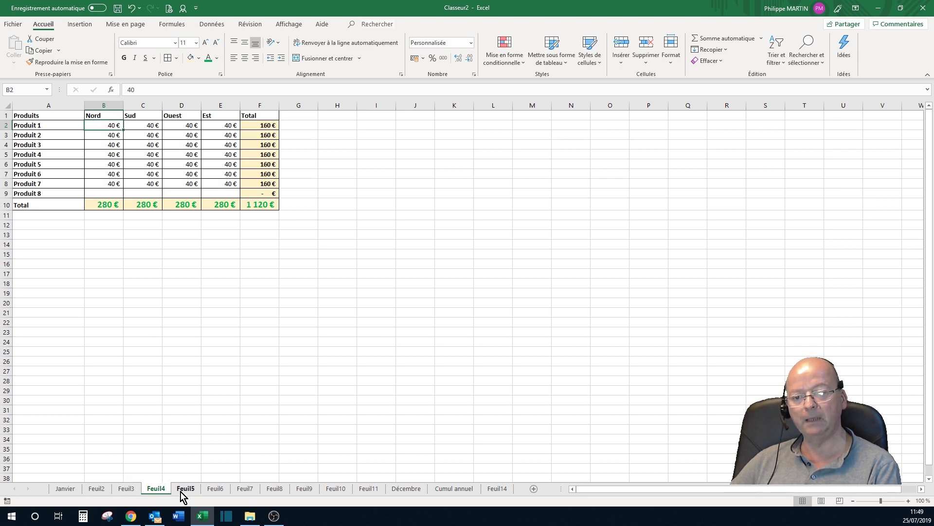
pyautogui.click(184, 489)
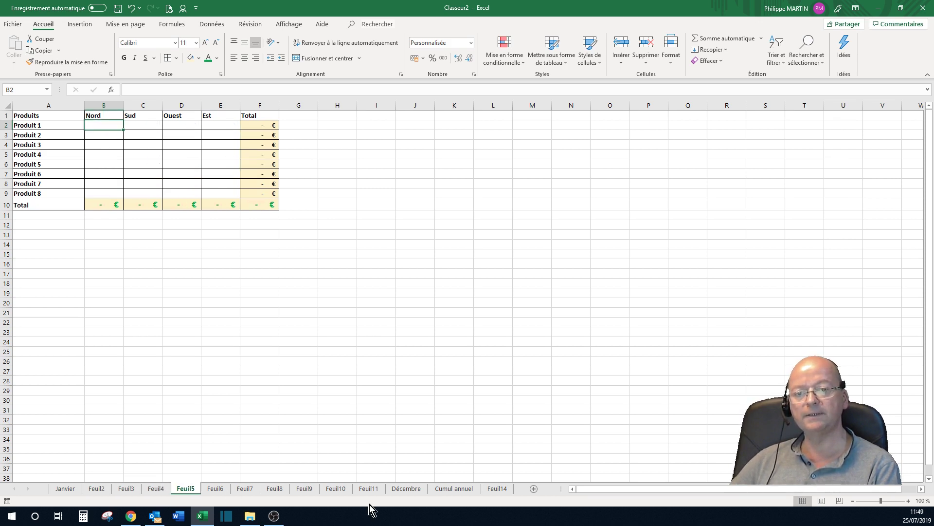
pyautogui.click(225, 490)
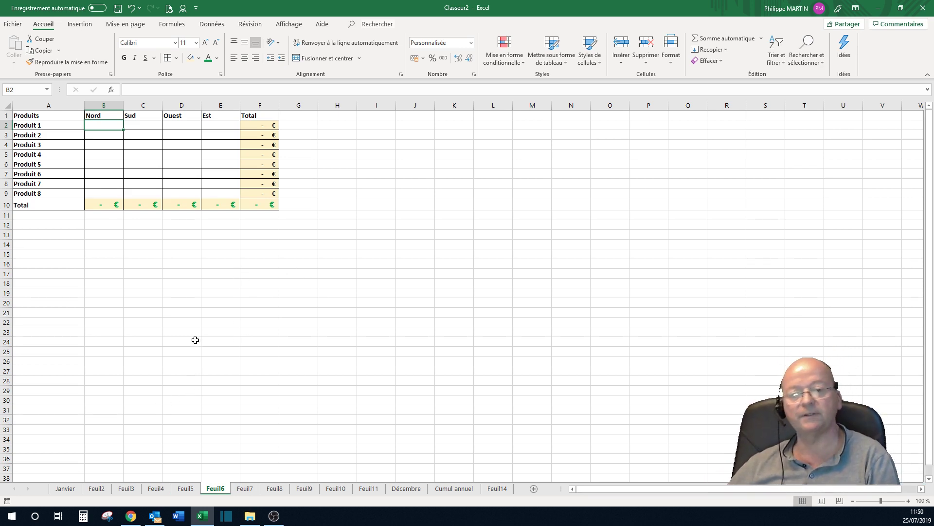
pyautogui.click(70, 489)
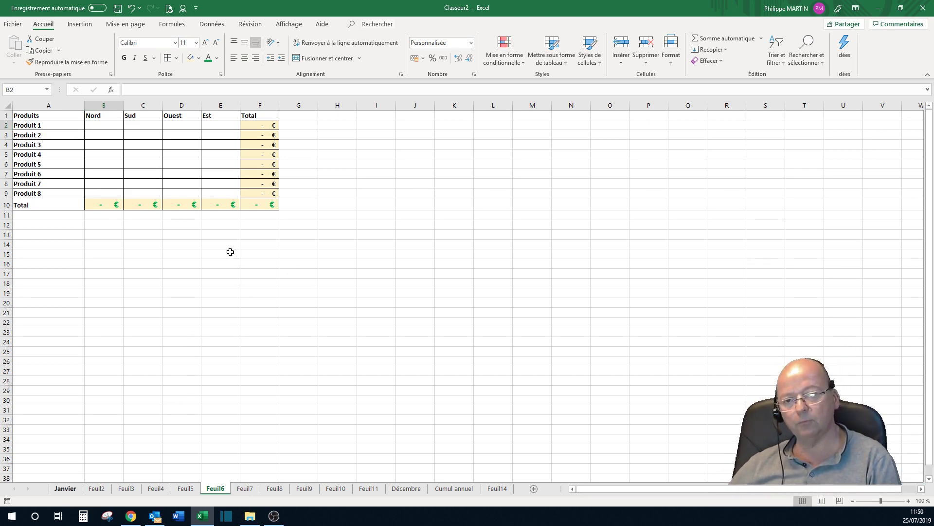
pyautogui.click(189, 251)
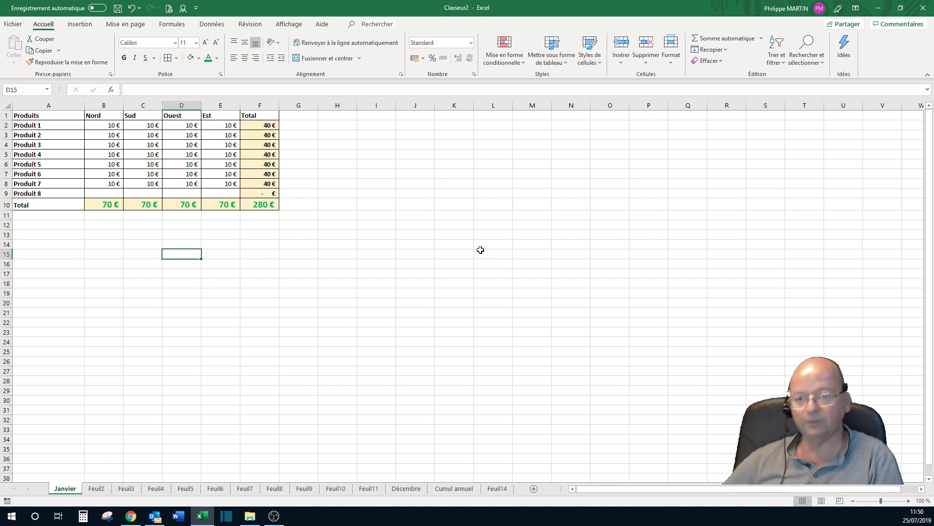